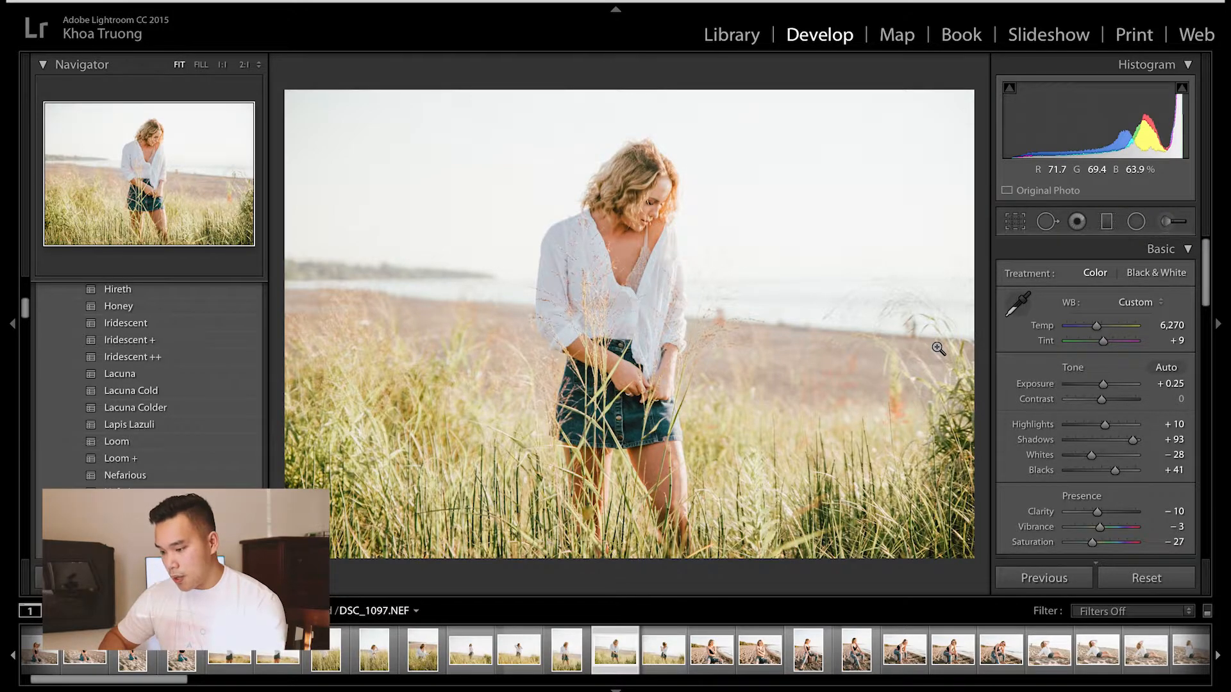
Reset the develop settings of the photo DSC_1097.NEF to its unedited state
{"action": "right_click", "coordinate": [615, 654]}
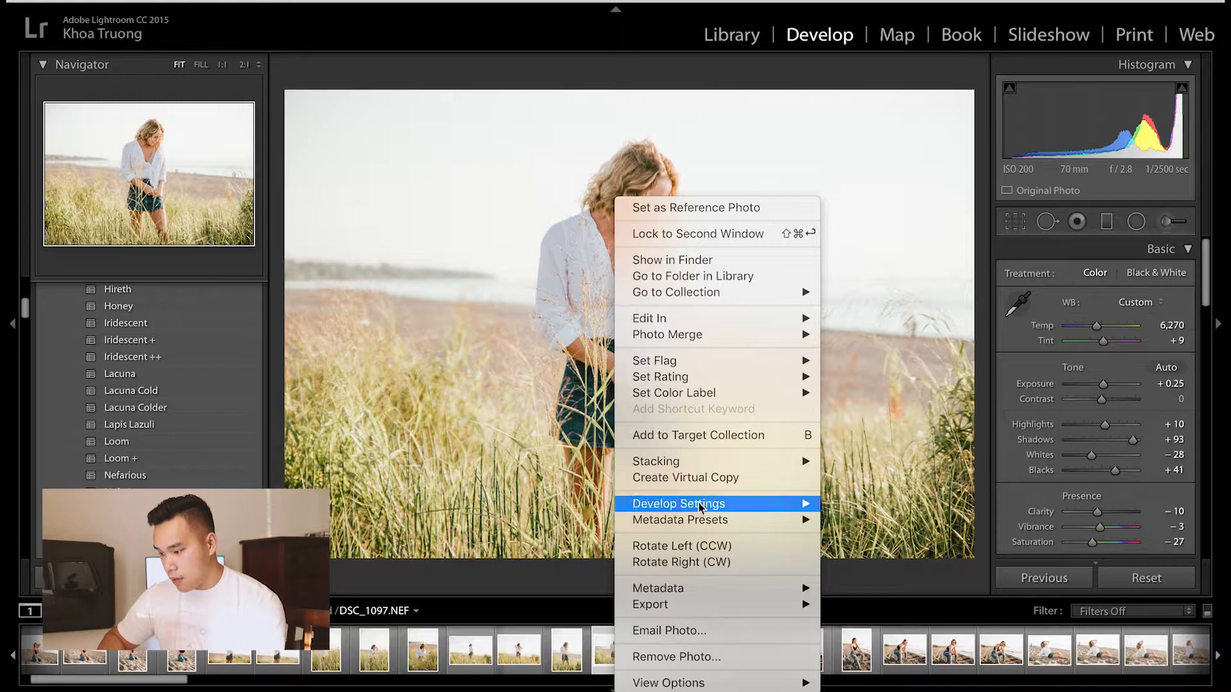
{"action": "mouse_move", "coordinate": [702, 504]}
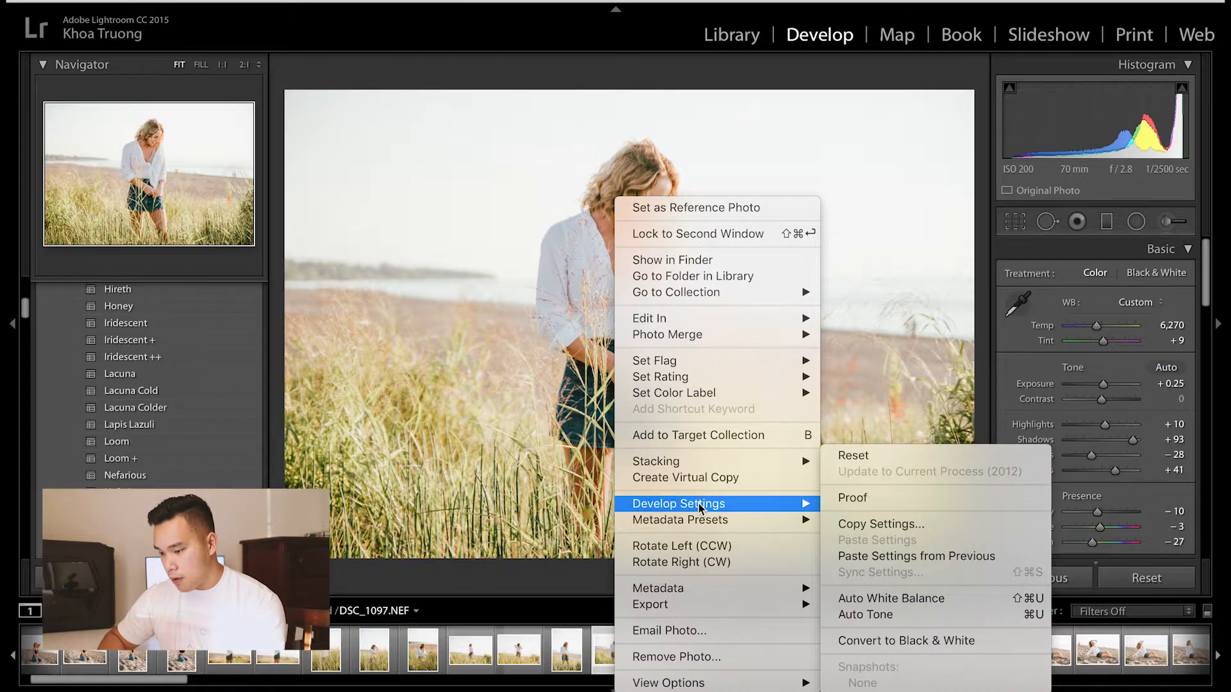
{"action": "left_click", "coordinate": [867, 456]}
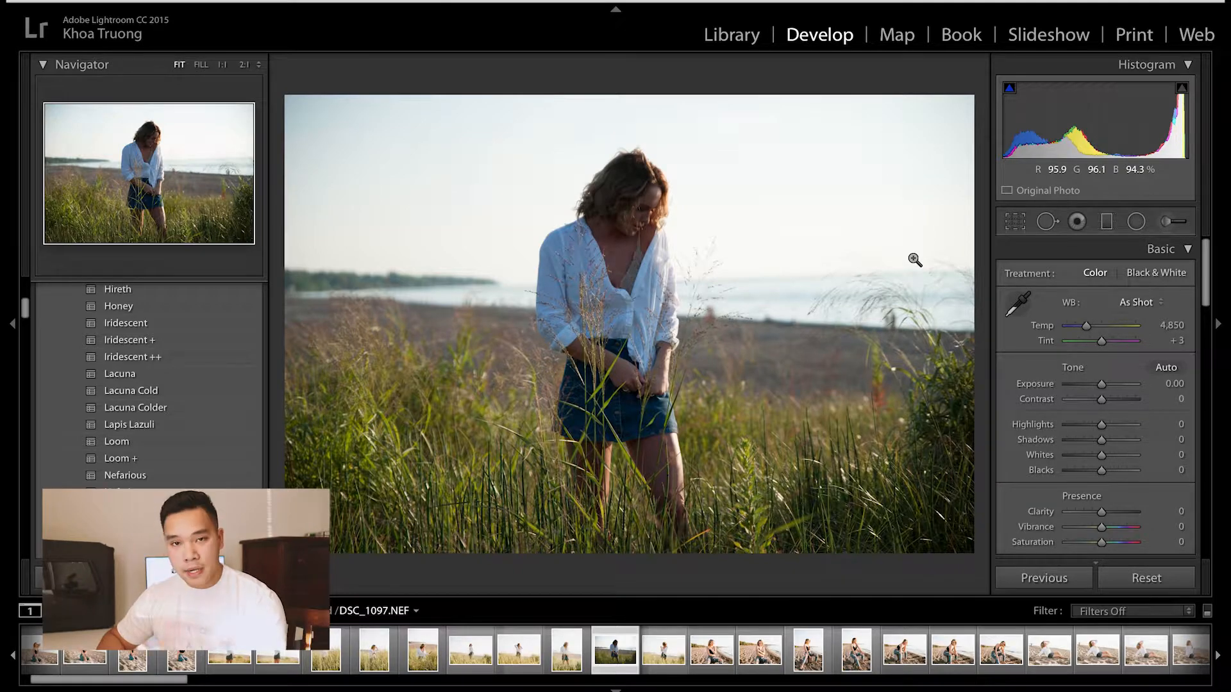
Straighten the photo with the Crop & Straighten tool, rotating it to an angle of 1.61
{"action": "left_click", "coordinate": [1016, 222]}
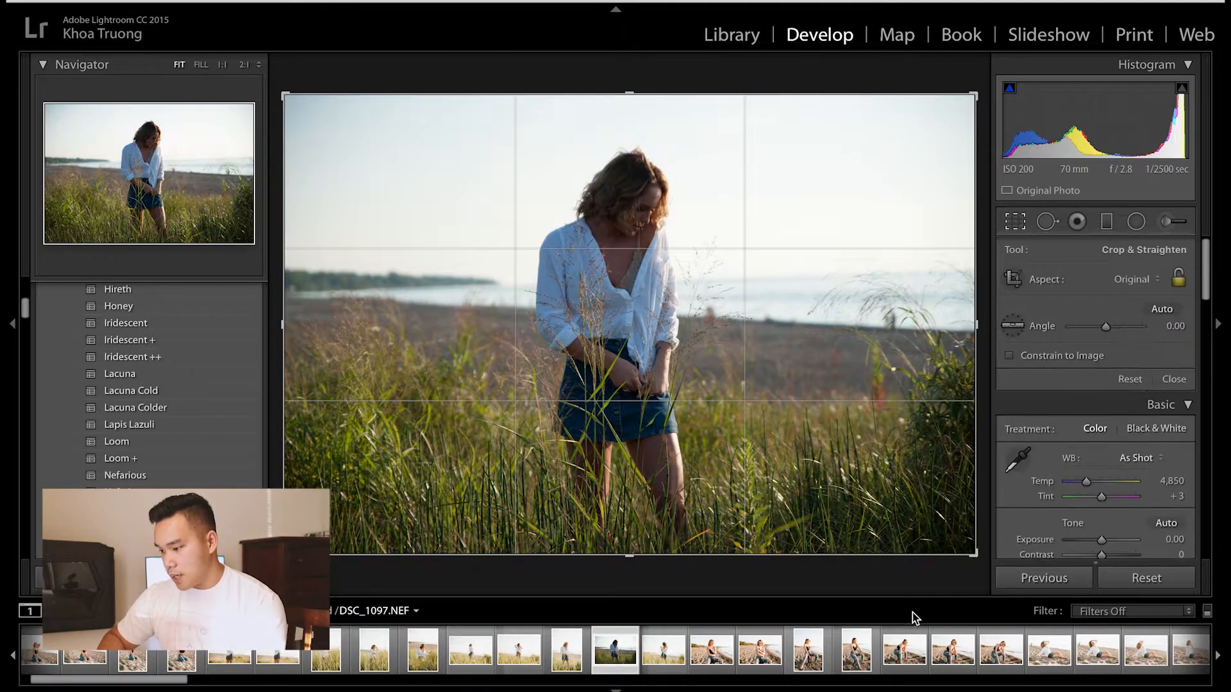
{"action": "mouse_move", "coordinate": [979, 571]}
{"action": "left_mouse_down"}
{"action": "mouse_move", "coordinate": [984, 589]}
{"action": "mouse_move", "coordinate": [971, 565]}
{"action": "left_mouse_up"}
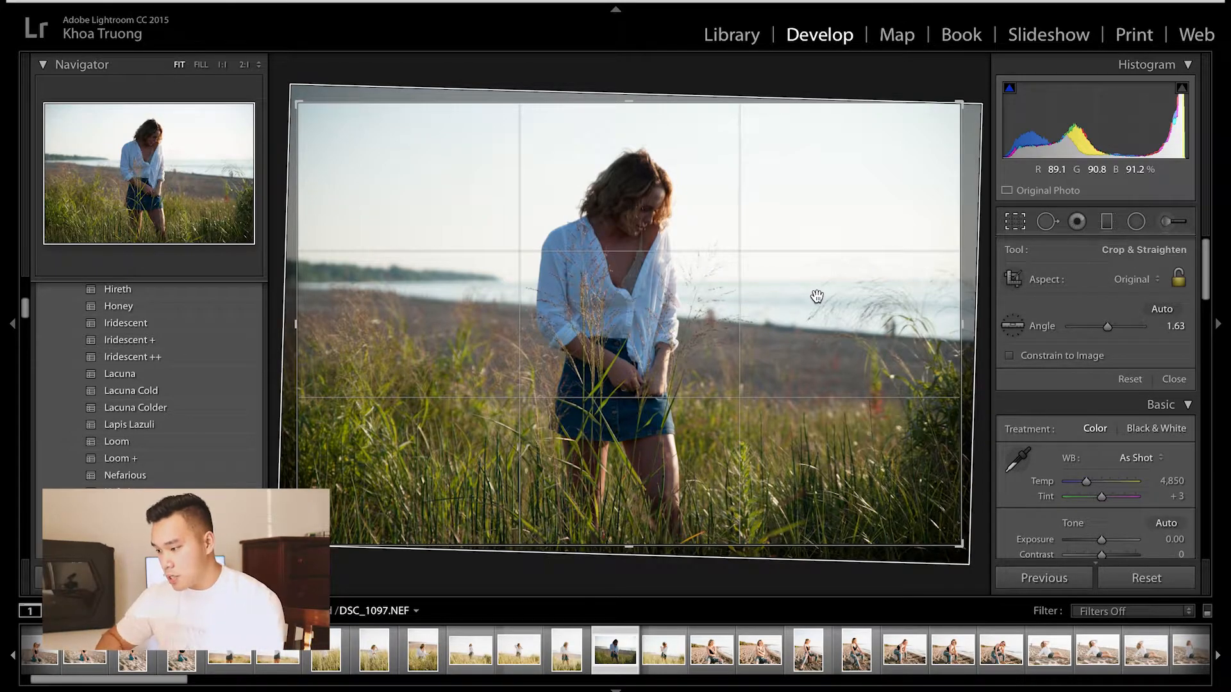
{"action": "left_click_drag", "start_coordinate": [967, 86], "coordinate": [968, 85]}
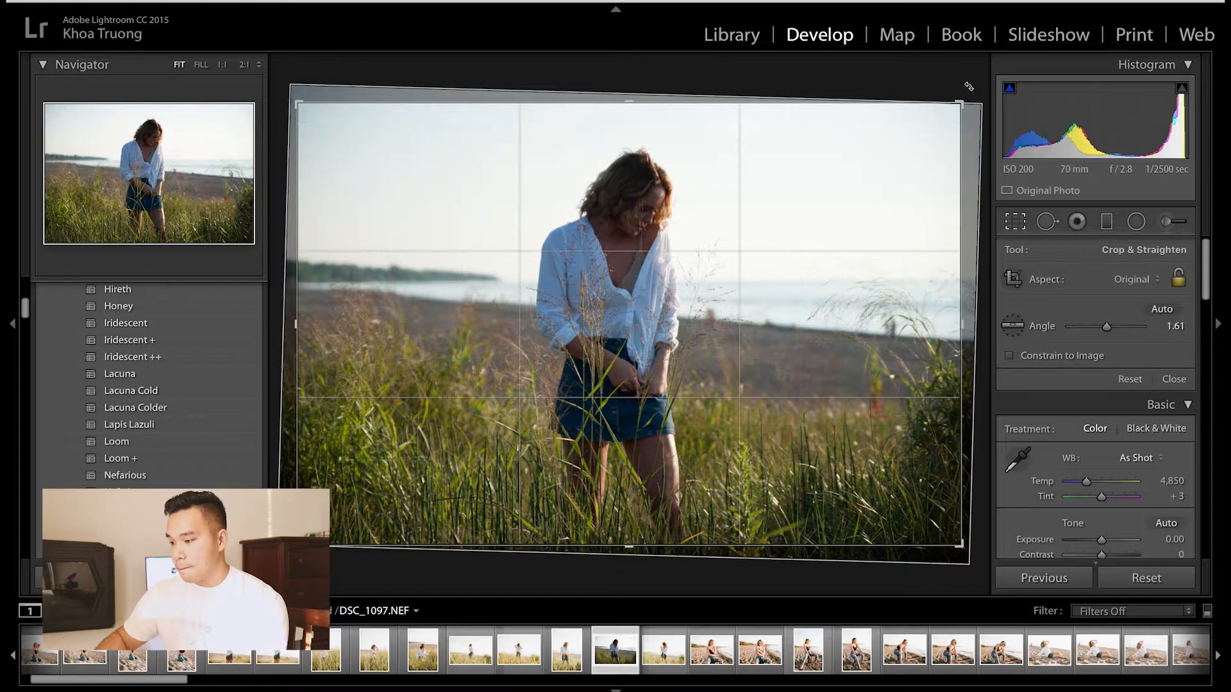
{"action": "key", "text": "Return"}
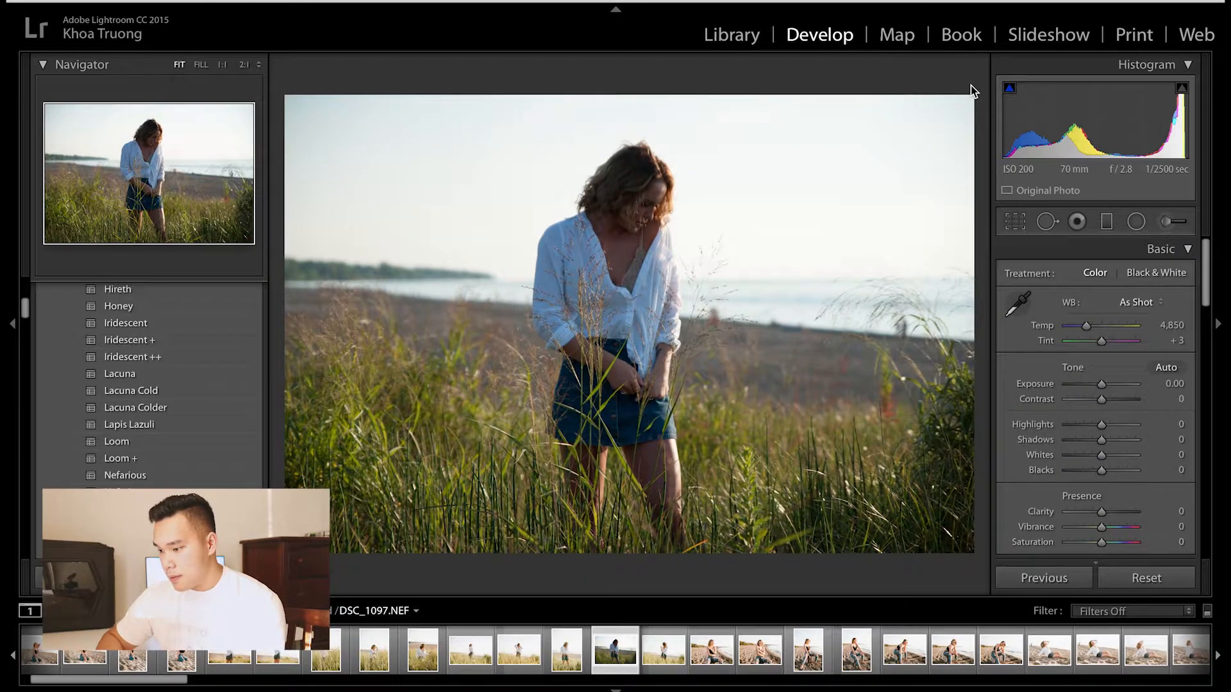
Reopen the crop and shift the photo slightly to the right within the frame to reposition the woman
{"action": "left_click", "coordinate": [1019, 224]}
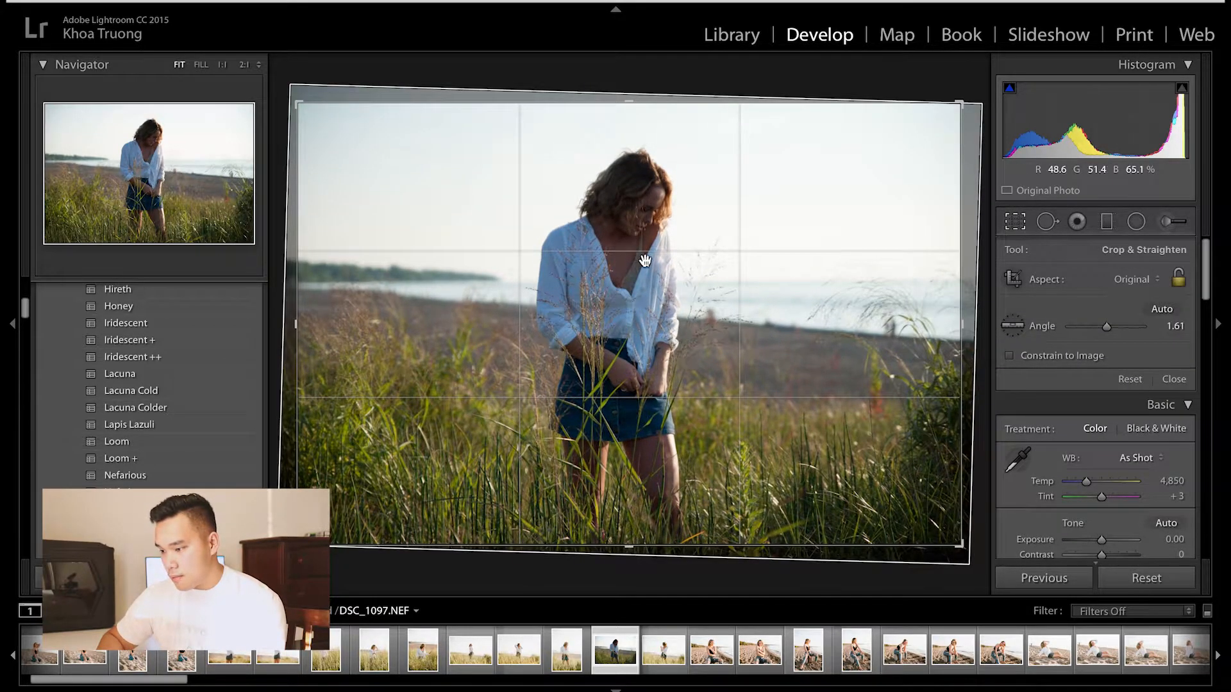
{"action": "left_click_drag", "start_coordinate": [644, 263], "coordinate": [651, 261]}
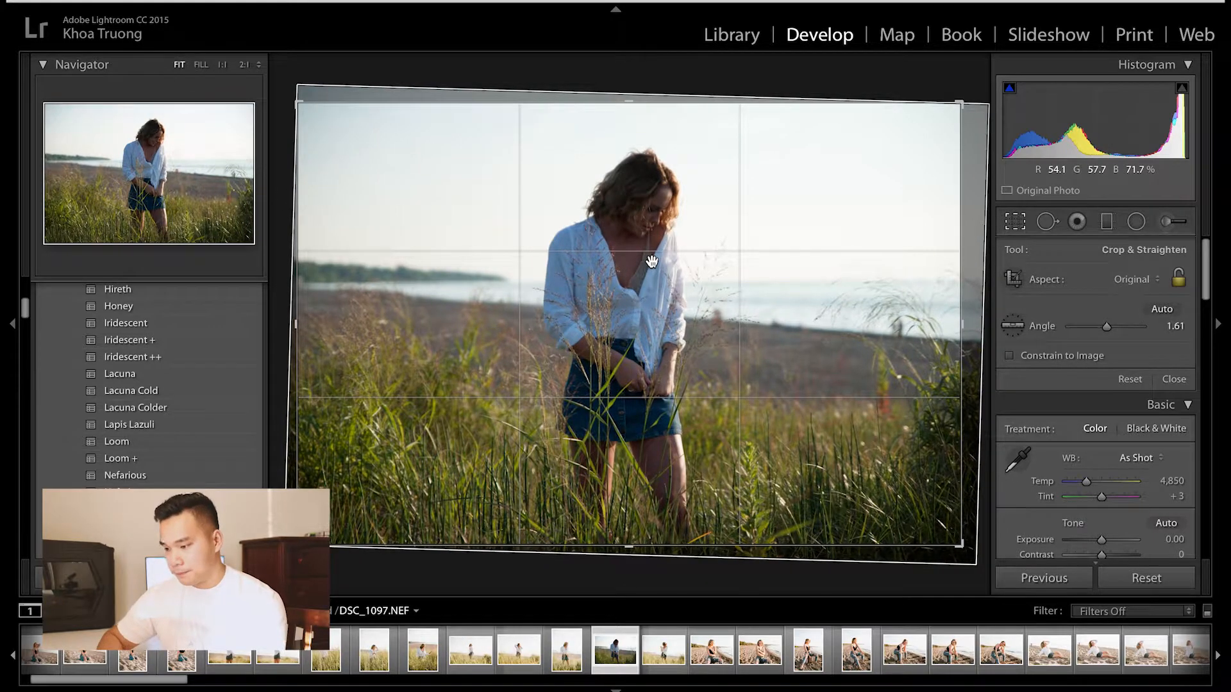
{"action": "key", "text": "Return"}
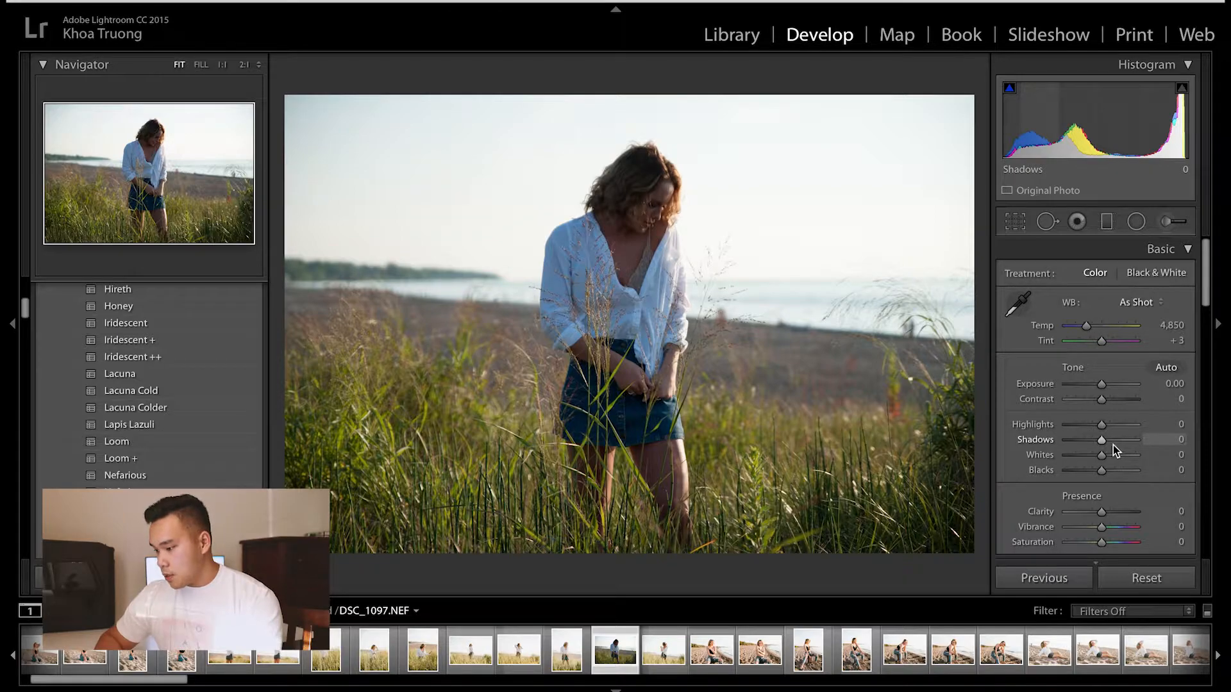
Brighten the photo by setting Exposure to +1.05, Highlights to +37, Shadows to +18 and Whites to +17
{"action": "left_click_drag", "start_coordinate": [1102, 384], "coordinate": [1105, 463]}
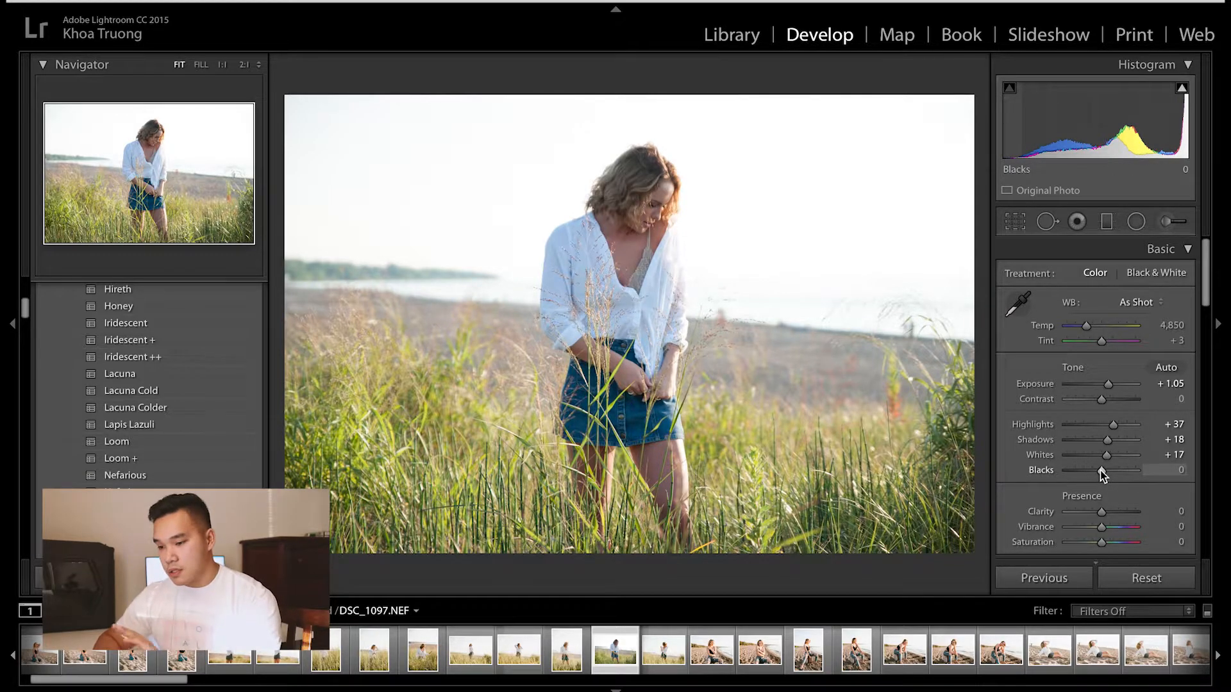
Browse the custom preset collection, previewing different presets on the photo without applying any
{"action": "scroll", "coordinate": [192, 447], "scroll_direction": "up", "scroll_amount": 5}
{"action": "scroll", "coordinate": [192, 448], "scroll_direction": "down", "scroll_amount": 1}
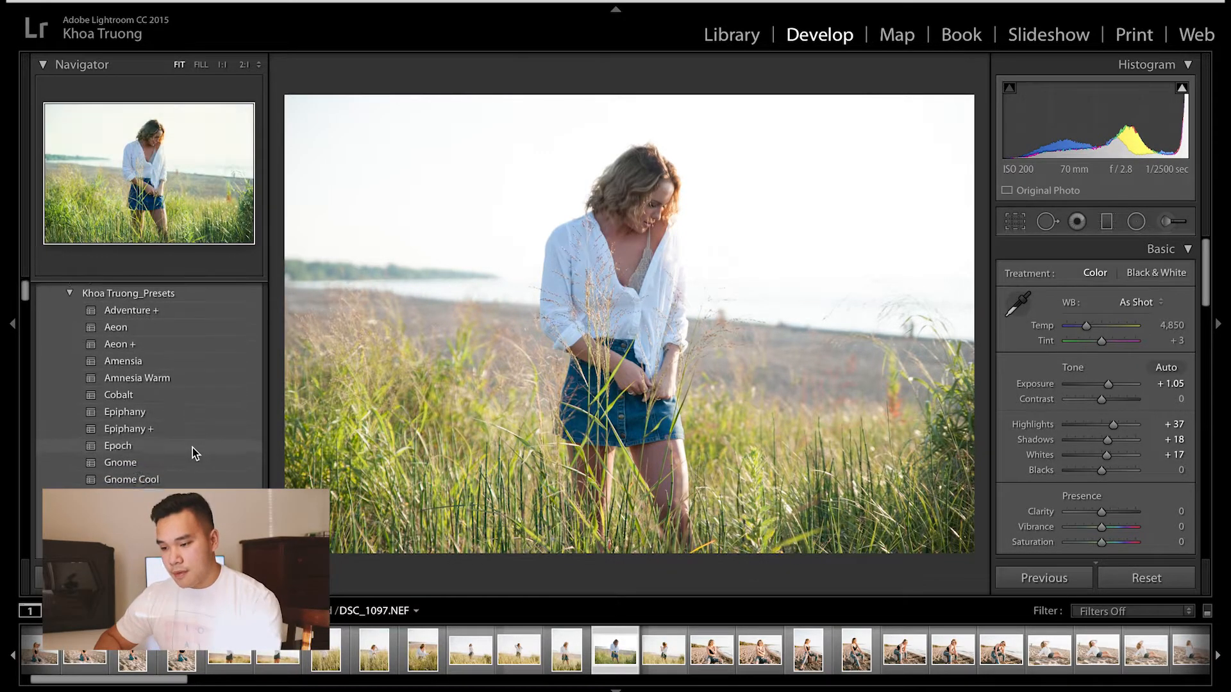
{"action": "scroll", "coordinate": [192, 448], "scroll_direction": "down", "scroll_amount": 8}
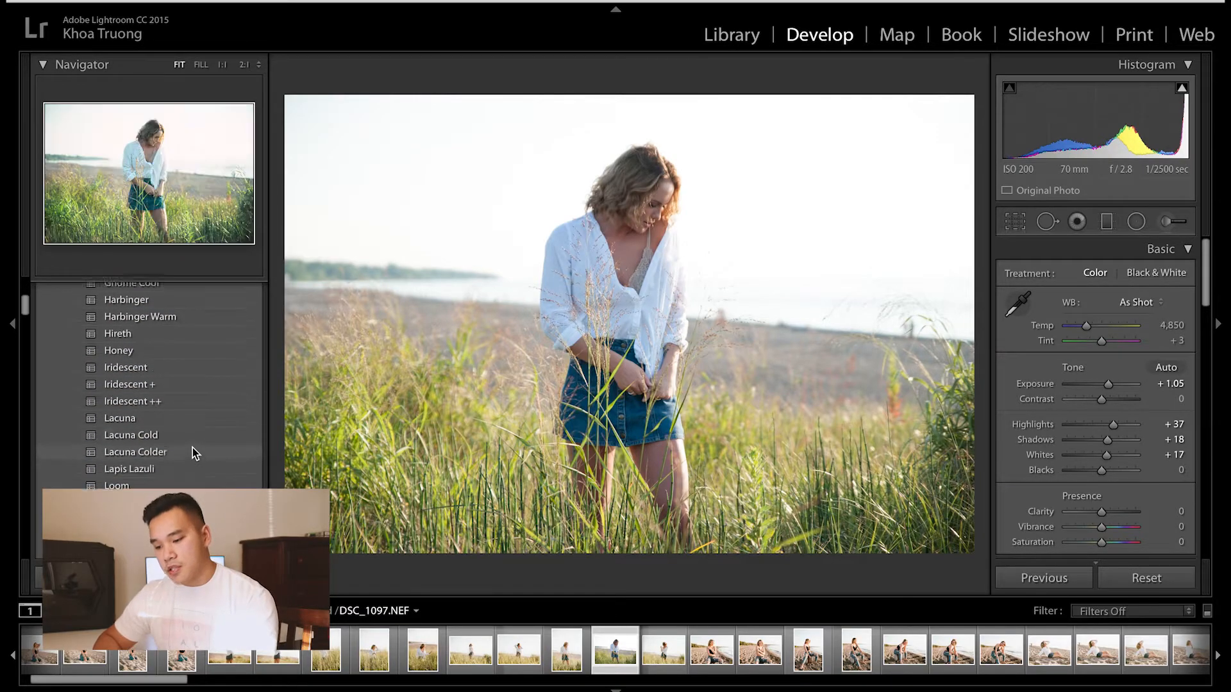
{"action": "scroll", "coordinate": [193, 445], "scroll_direction": "up", "scroll_amount": 3}
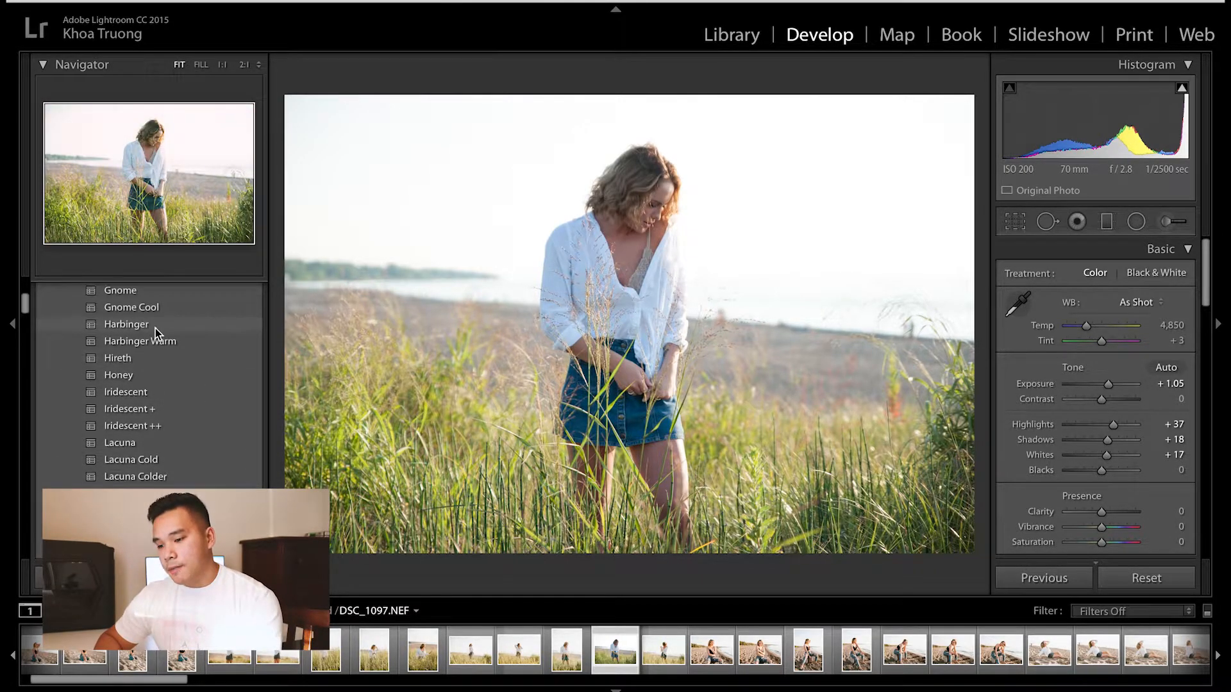
{"action": "scroll", "coordinate": [155, 328], "scroll_direction": "down", "scroll_amount": 2}
{"action": "scroll", "coordinate": [148, 352], "scroll_direction": "down", "scroll_amount": 2}
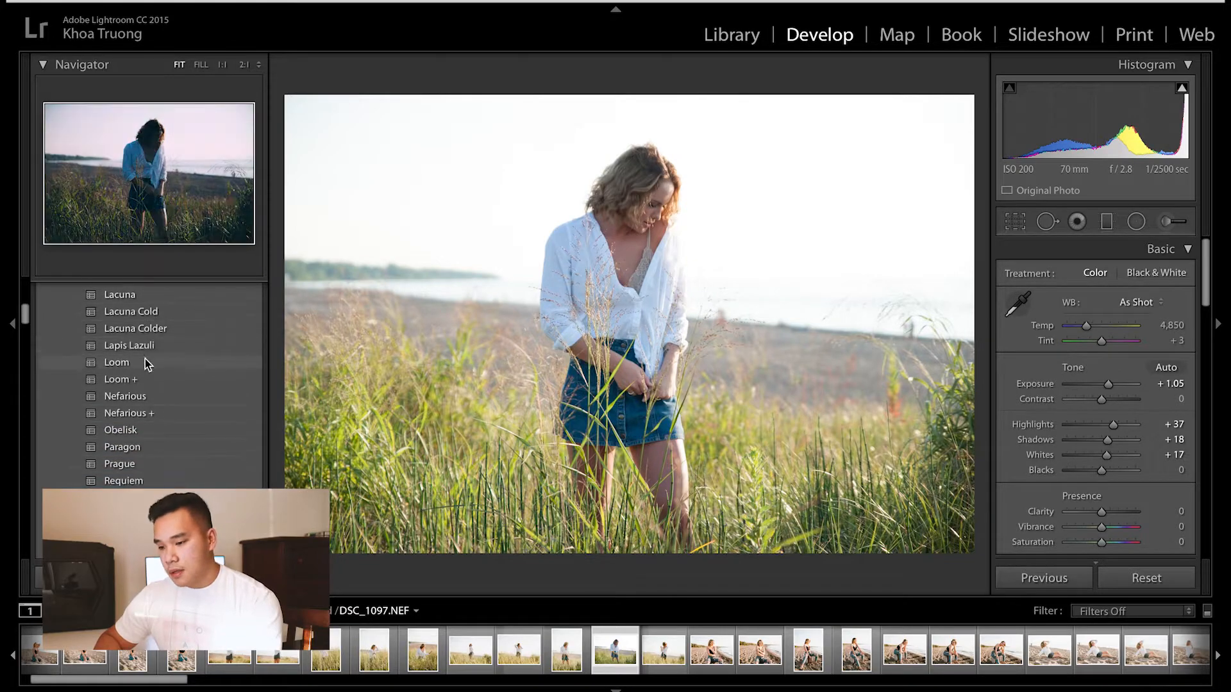
{"action": "scroll", "coordinate": [133, 461], "scroll_direction": "down", "scroll_amount": 2}
{"action": "scroll", "coordinate": [133, 460], "scroll_direction": "up", "scroll_amount": 4}
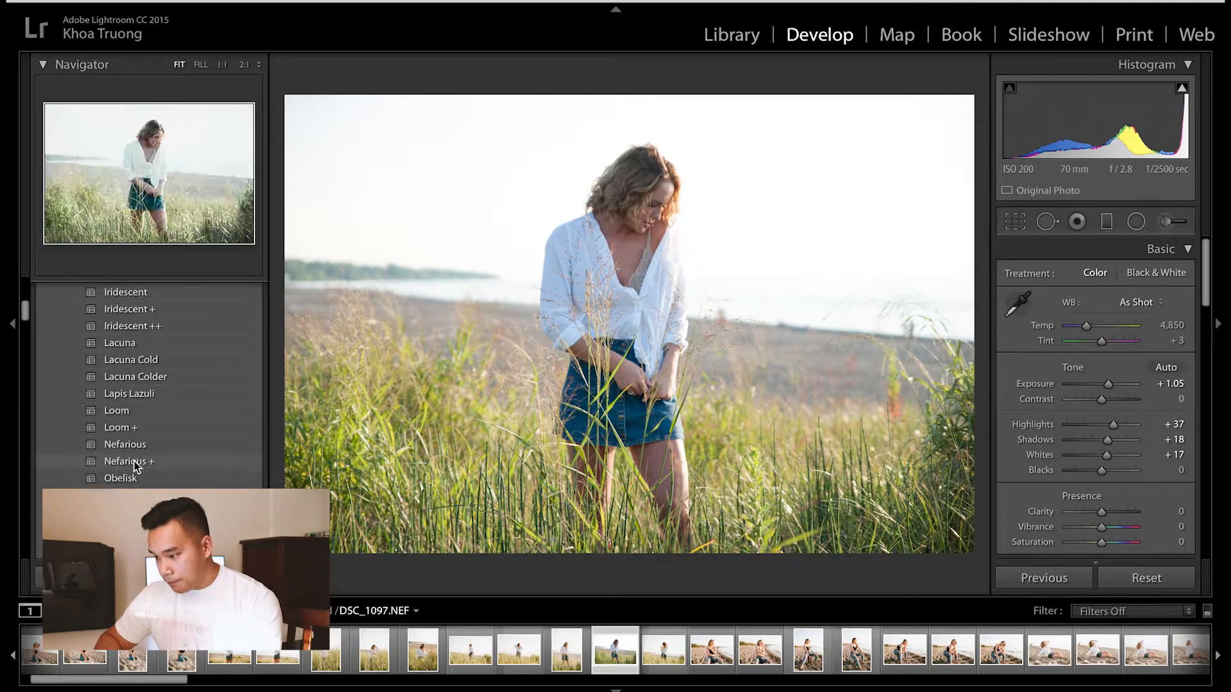
{"action": "scroll", "coordinate": [134, 460], "scroll_direction": "up", "scroll_amount": 6}
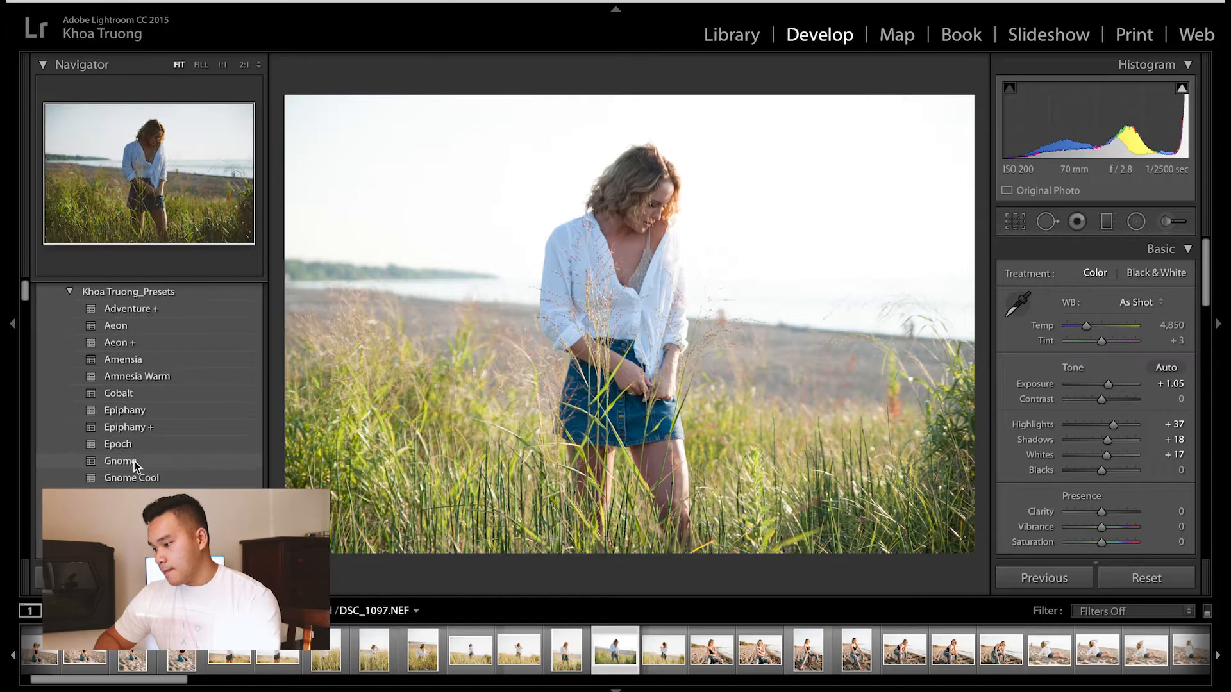
{"action": "scroll", "coordinate": [134, 461], "scroll_direction": "down", "scroll_amount": 1}
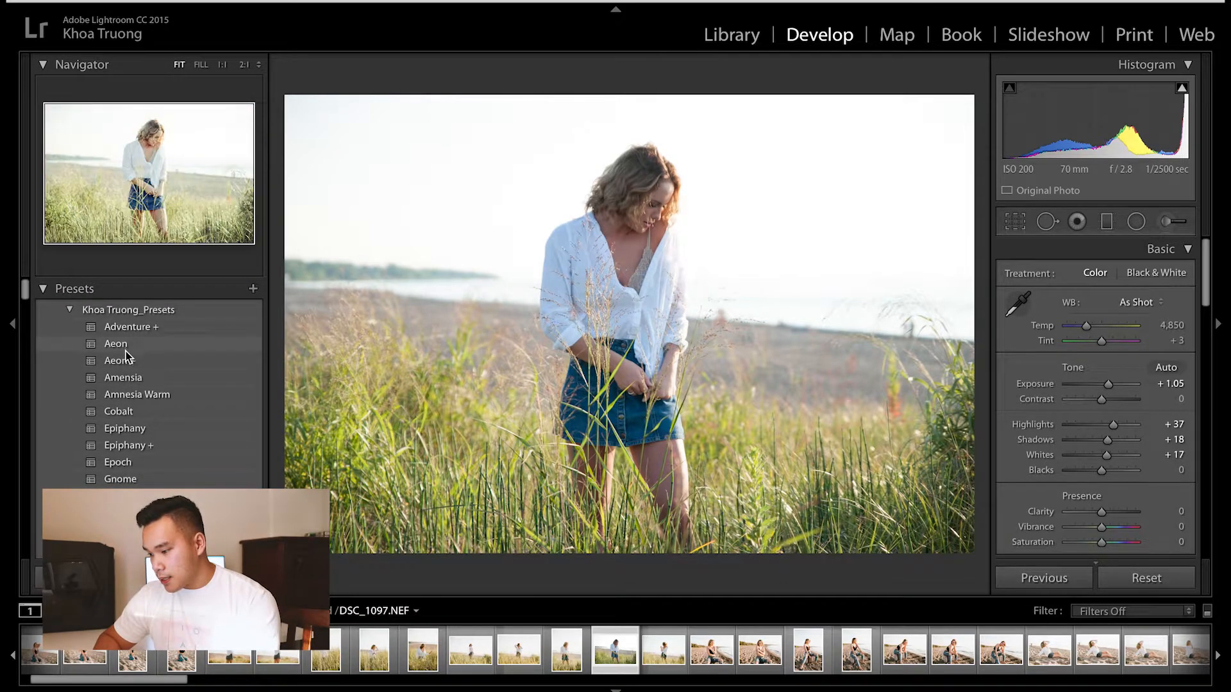
{"action": "scroll", "coordinate": [126, 421], "scroll_direction": "down", "scroll_amount": 3}
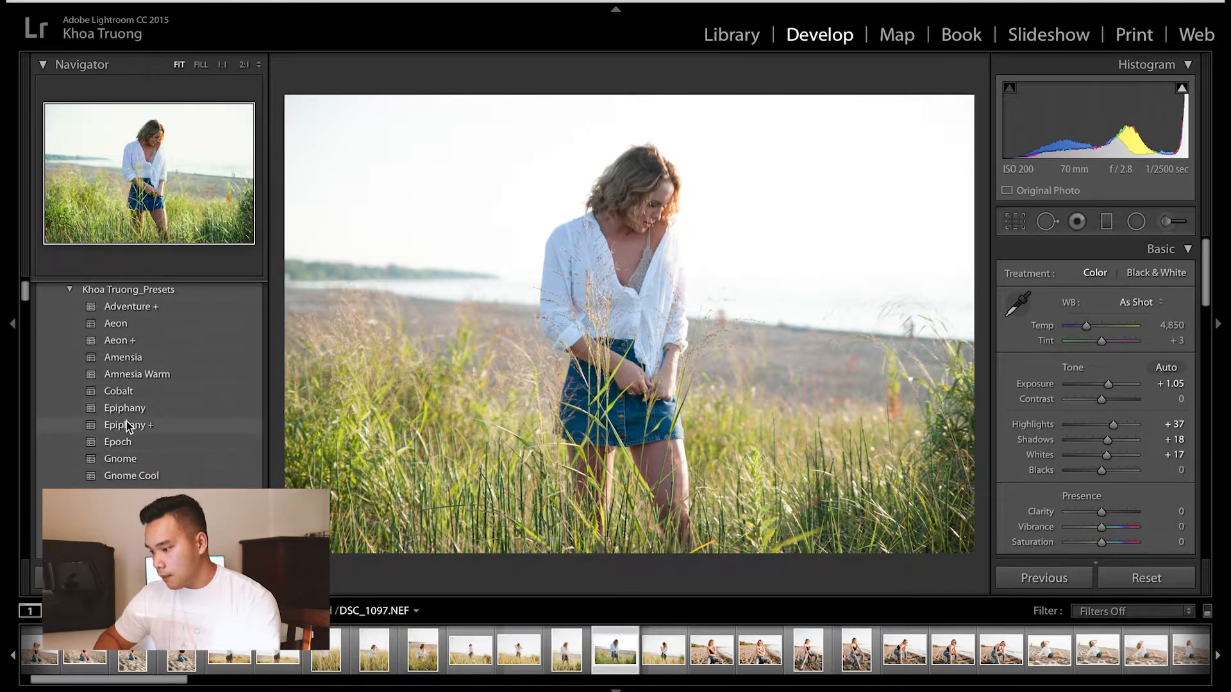
{"action": "scroll", "coordinate": [125, 421], "scroll_direction": "down", "scroll_amount": 7}
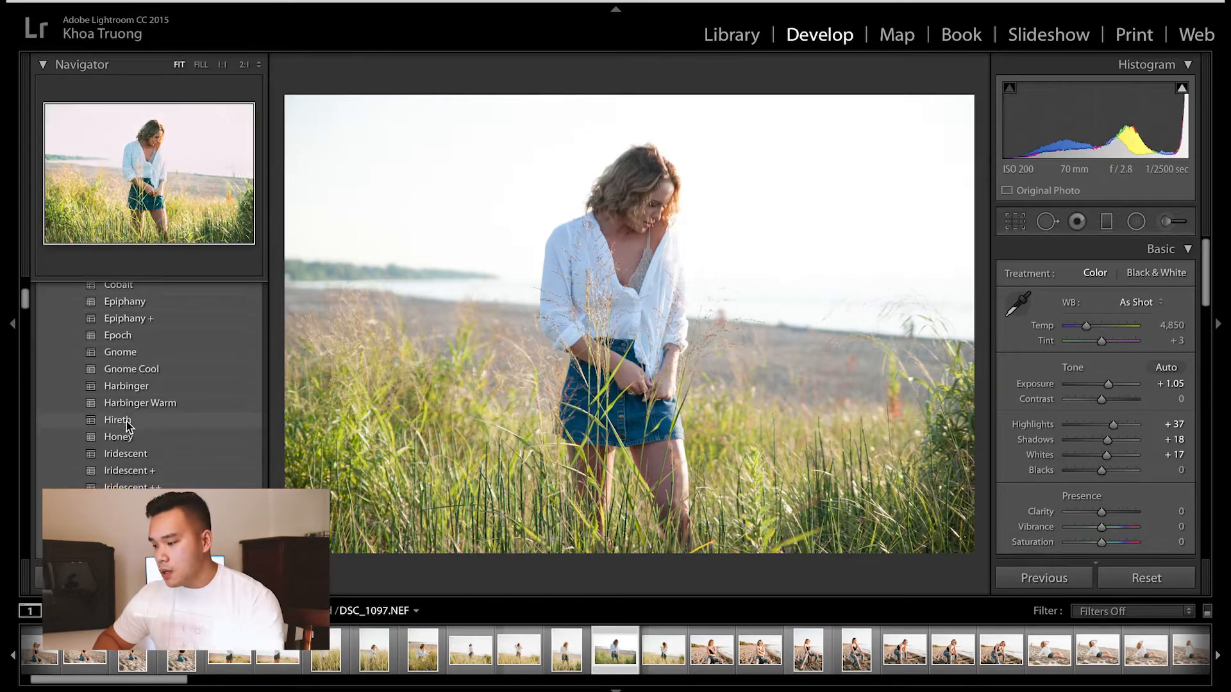
{"action": "scroll", "coordinate": [126, 421], "scroll_direction": "up", "scroll_amount": 10}
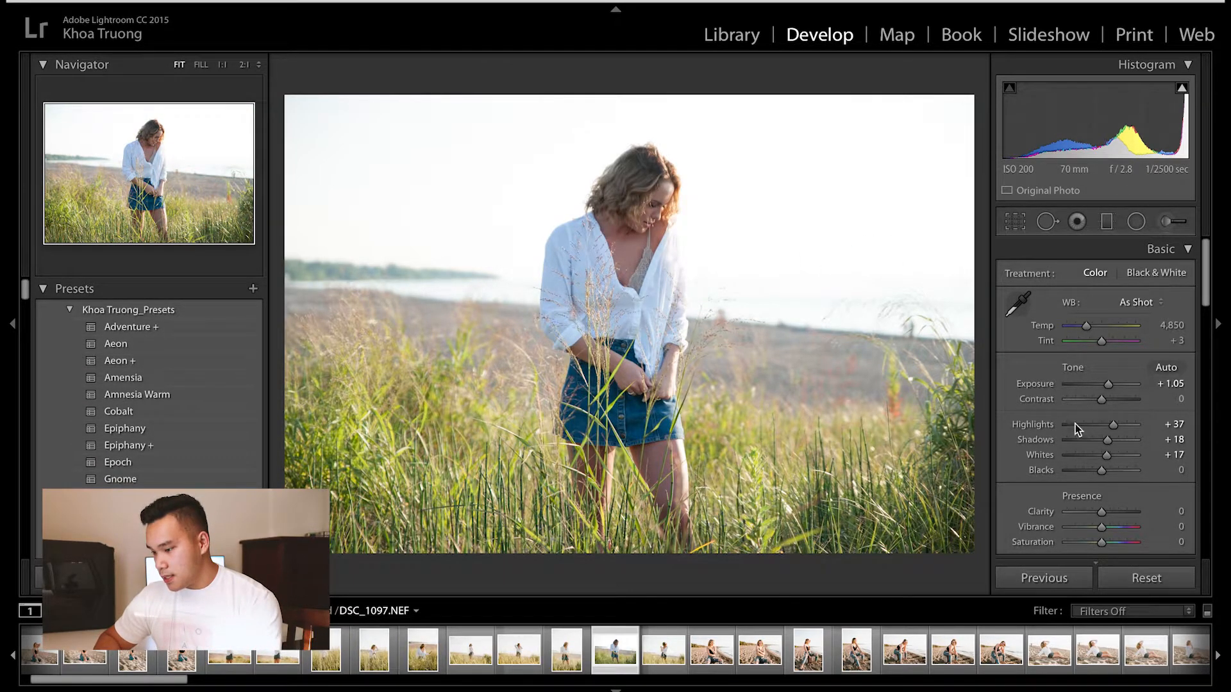
Set the Blacks to +18 and the Whites to +10
{"action": "left_click_drag", "start_coordinate": [1101, 471], "coordinate": [1106, 460]}
{"action": "scroll", "coordinate": [1106, 460], "scroll_direction": "down", "scroll_amount": 3}
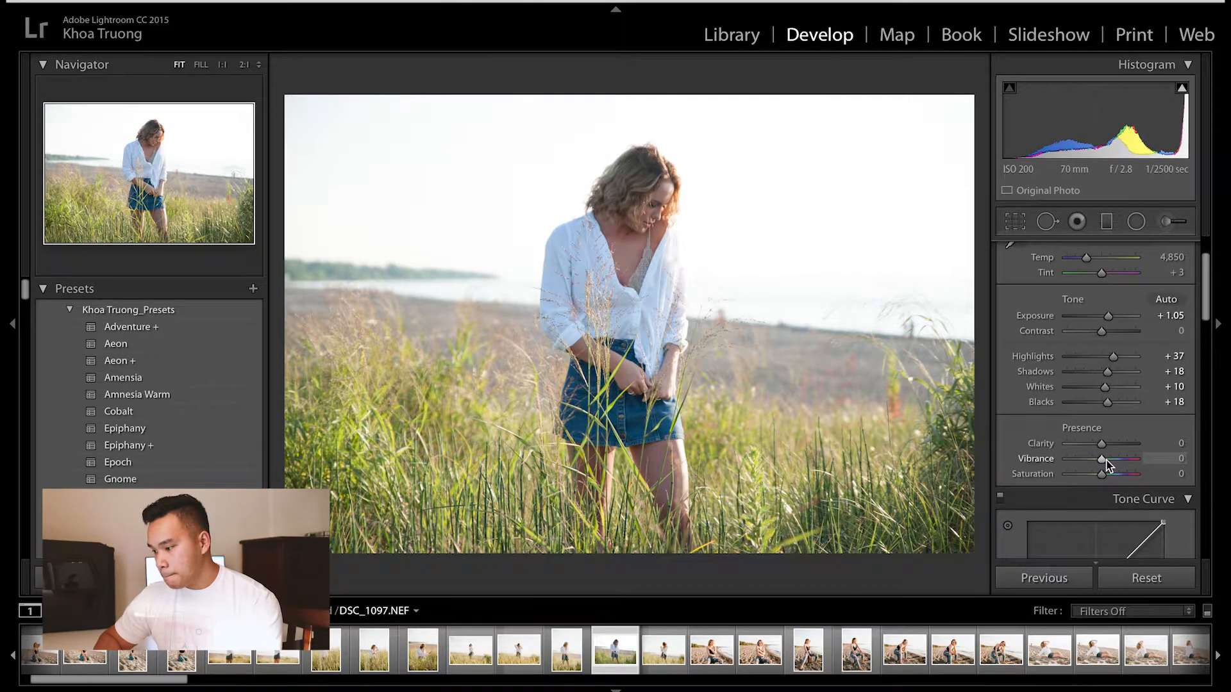
{"action": "scroll", "coordinate": [1106, 461], "scroll_direction": "up", "scroll_amount": 3}
{"action": "scroll", "coordinate": [1106, 450], "scroll_direction": "down", "scroll_amount": 1}
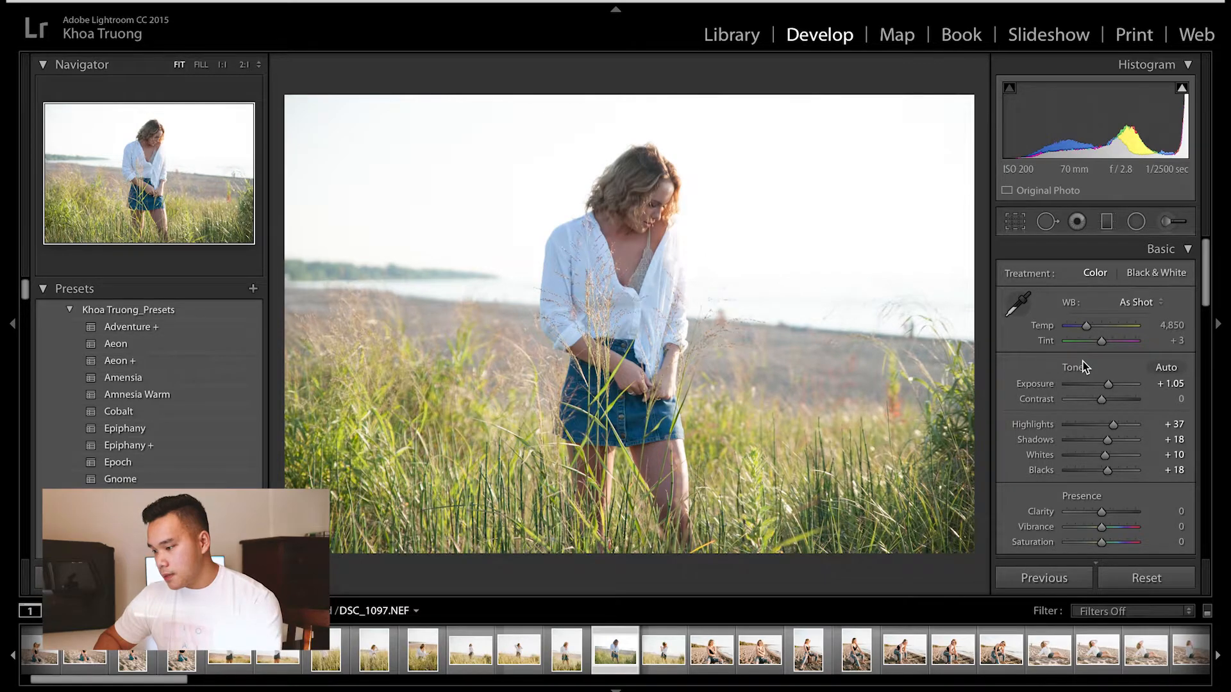
Warm up the white balance by setting Temp to 5,863 and Tint to -5
{"action": "left_click", "coordinate": [1085, 326]}
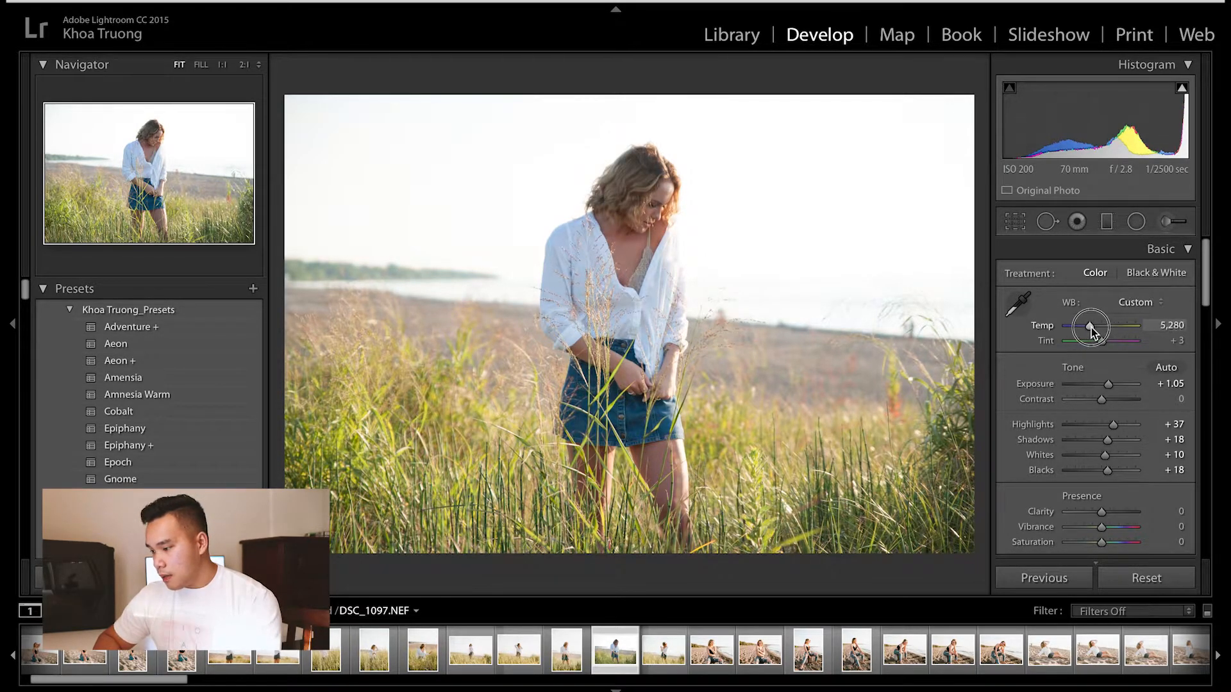
{"action": "left_click_drag", "start_coordinate": [1091, 328], "coordinate": [1091, 328]}
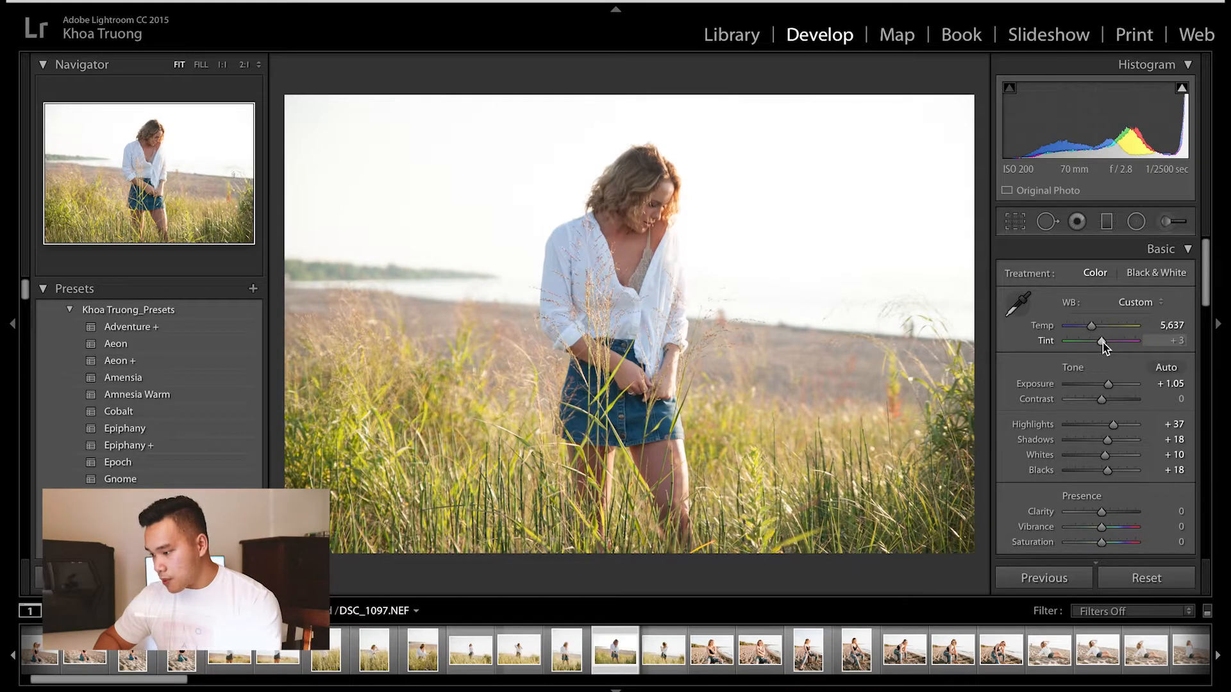
{"action": "left_click_drag", "start_coordinate": [1101, 344], "coordinate": [1094, 328]}
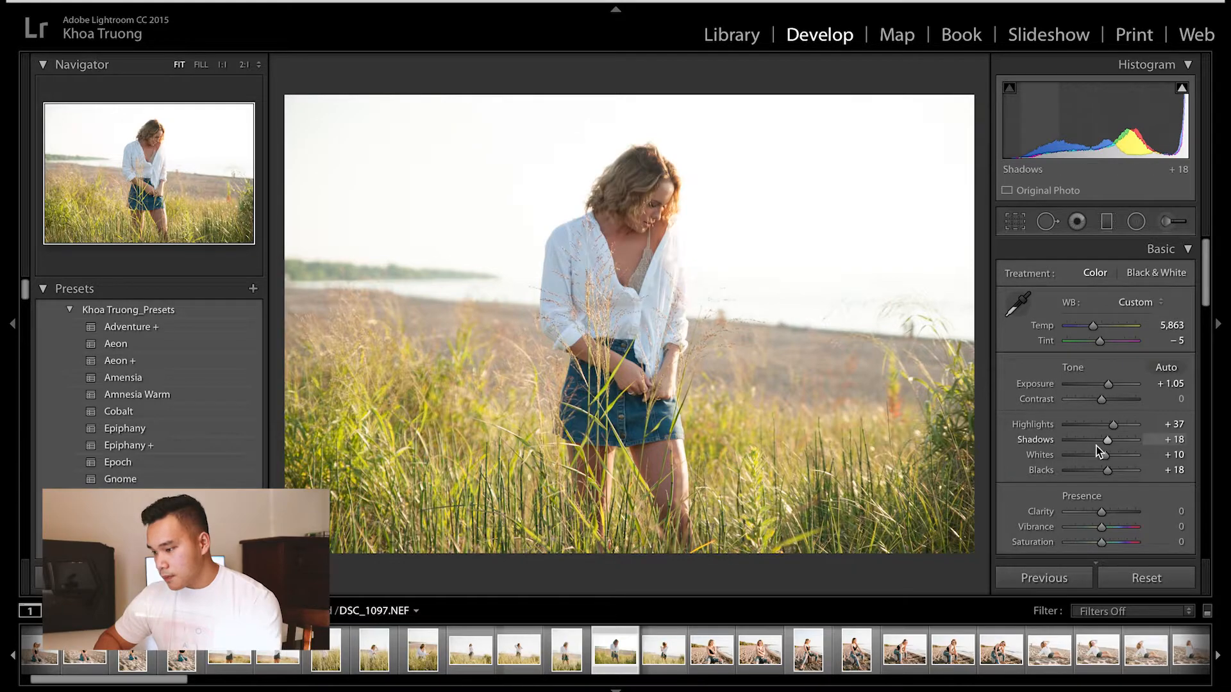
Soften and mute the photo by setting Clarity to -9, Vibrance to -5 and Saturation to -5
{"action": "scroll", "coordinate": [1097, 452], "scroll_direction": "down", "scroll_amount": 8}
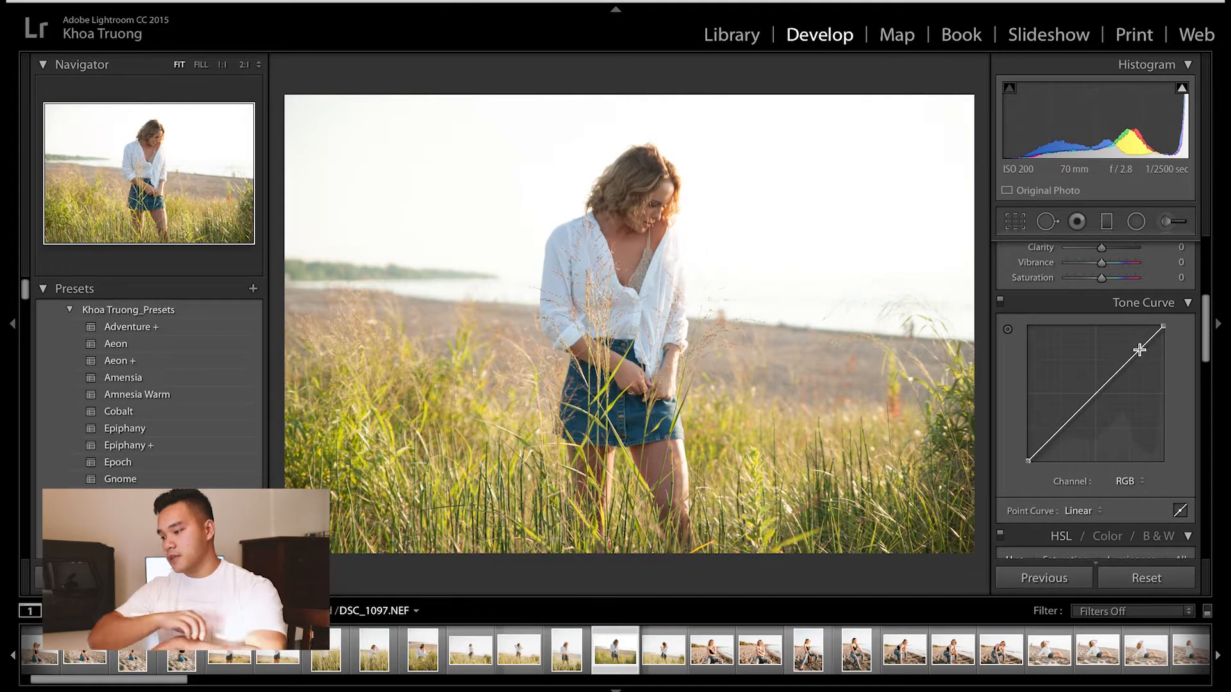
{"action": "scroll", "coordinate": [1136, 353], "scroll_direction": "up", "scroll_amount": 3}
{"action": "left_click_drag", "start_coordinate": [1100, 364], "coordinate": [1099, 353]}
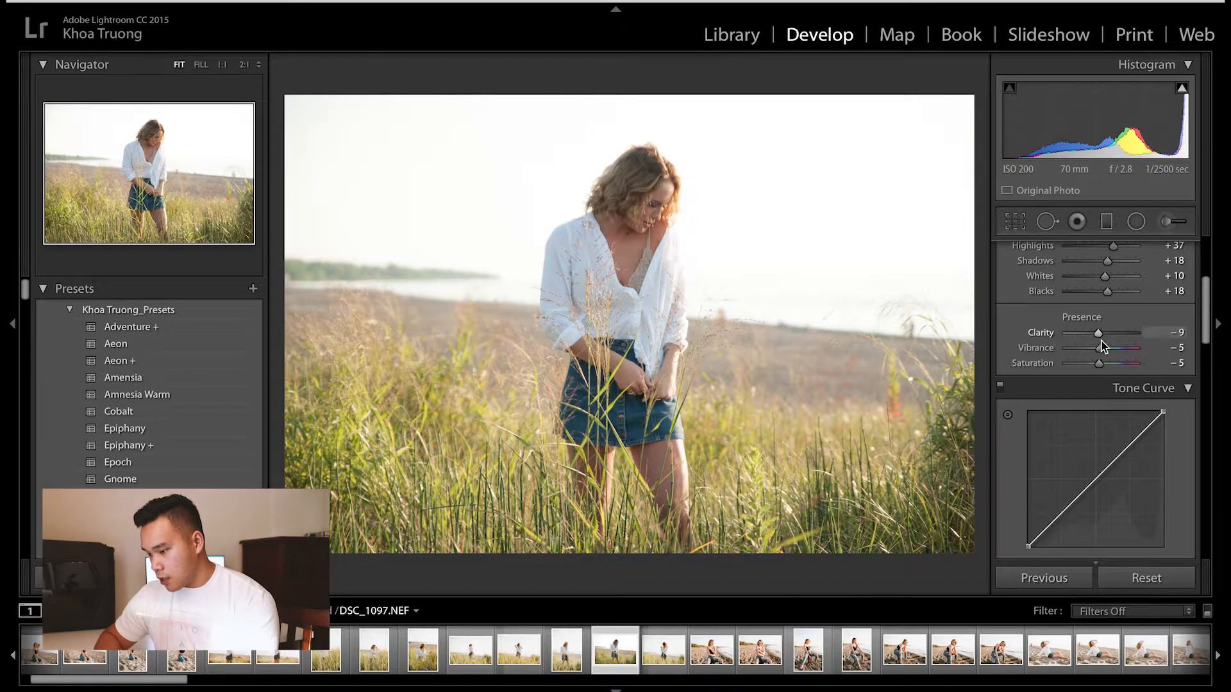
Fade the RGB tone curve by anchoring a highlight and a shadow point, lifting the black point and lowering the white point slightly
{"action": "scroll", "coordinate": [1109, 384], "scroll_direction": "down", "scroll_amount": 2}
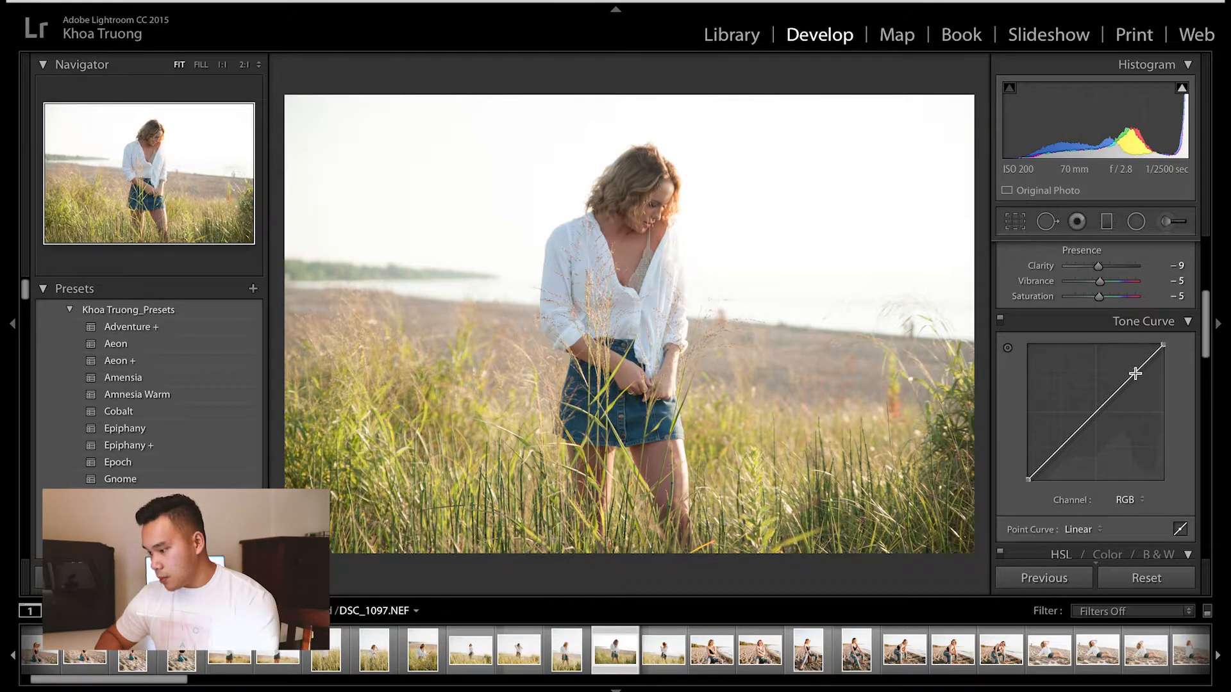
{"action": "left_click", "coordinate": [1132, 376]}
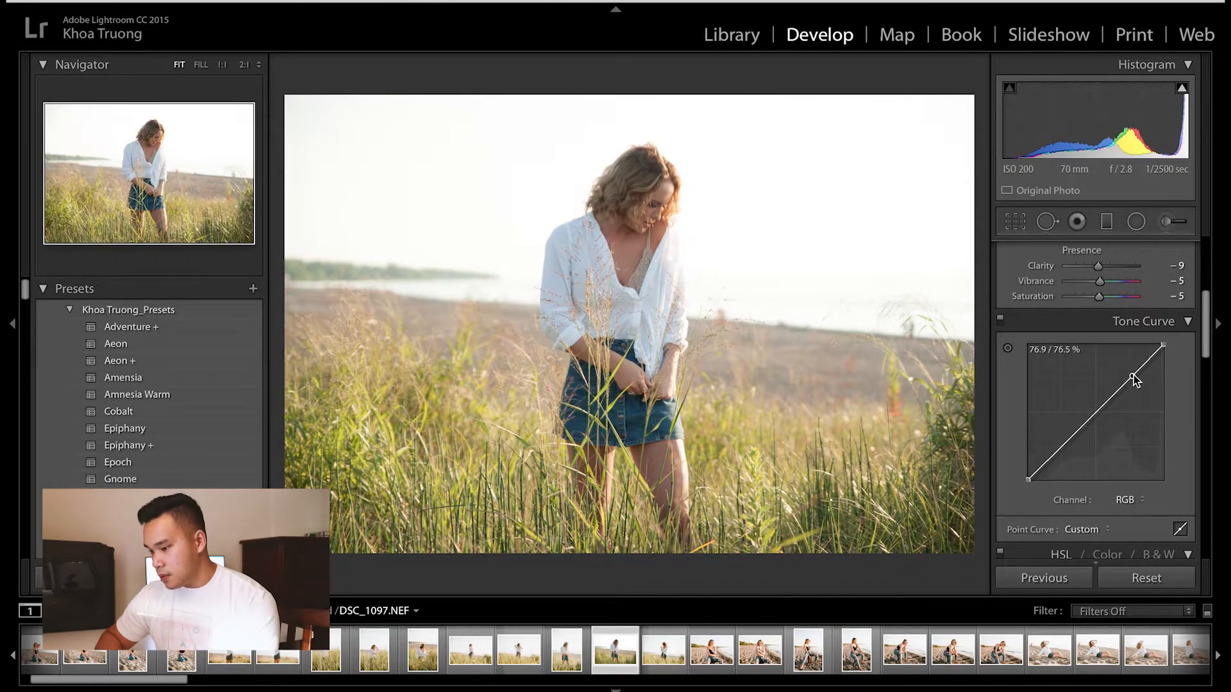
{"action": "left_click", "coordinate": [1060, 447]}
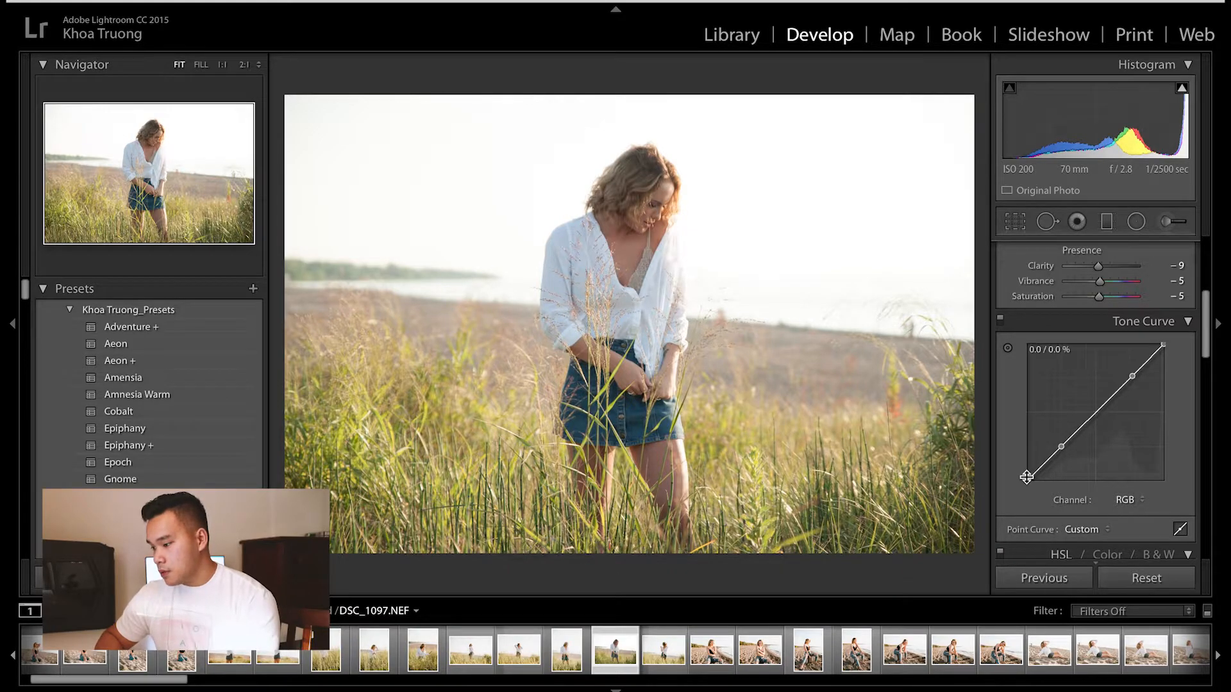
{"action": "left_click_drag", "start_coordinate": [1027, 480], "coordinate": [1027, 473]}
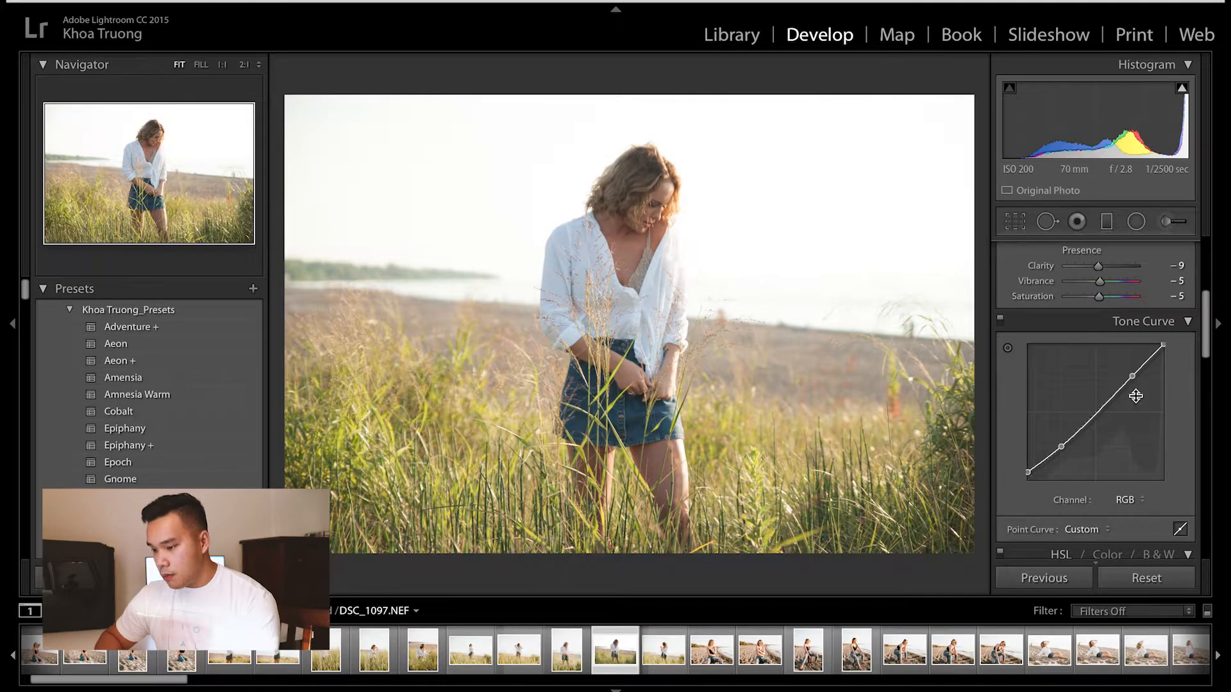
{"action": "left_click_drag", "start_coordinate": [1165, 350], "coordinate": [1165, 350]}
Raise the Highlights slightly further in the basic tone adjustments
{"action": "scroll", "coordinate": [1165, 353], "scroll_direction": "up", "scroll_amount": 3}
{"action": "scroll", "coordinate": [1166, 353], "scroll_direction": "up", "scroll_amount": 3}
{"action": "scroll", "coordinate": [1107, 449], "scroll_direction": "down", "scroll_amount": 1}
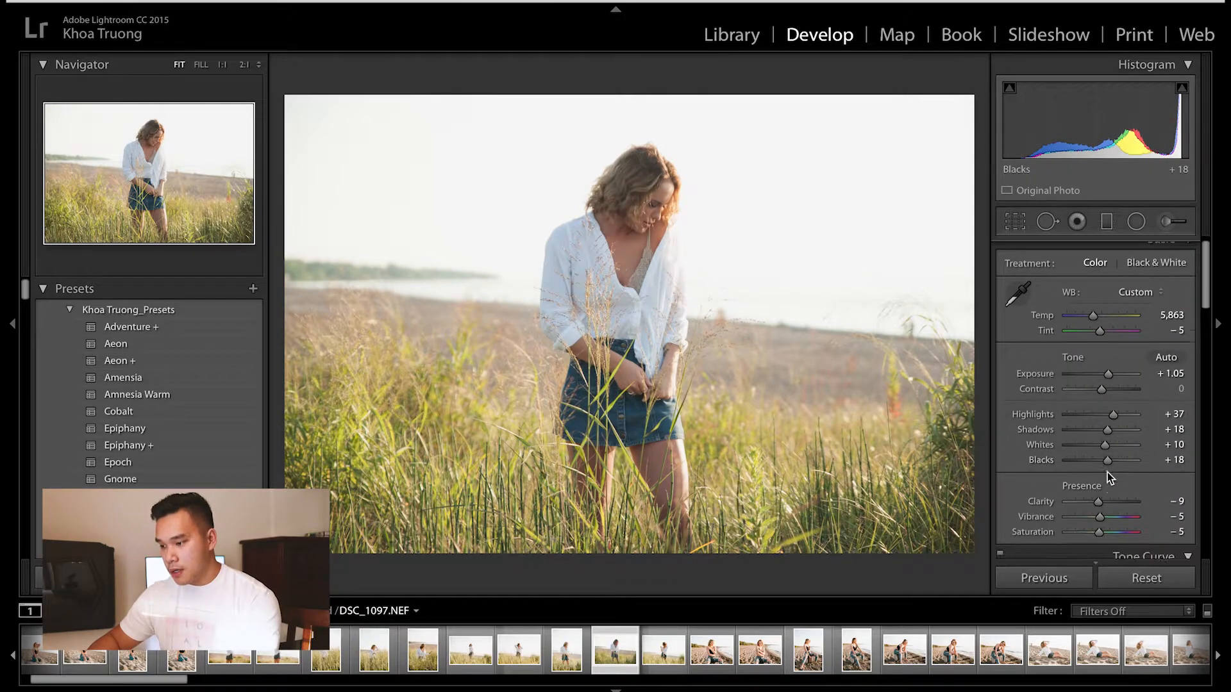
{"action": "left_click_drag", "start_coordinate": [1113, 409], "coordinate": [1120, 410]}
Compare the edited photo with its before version by switching repeatedly between the two
{"action": "scroll", "coordinate": [1121, 410], "scroll_direction": "down", "scroll_amount": 6}
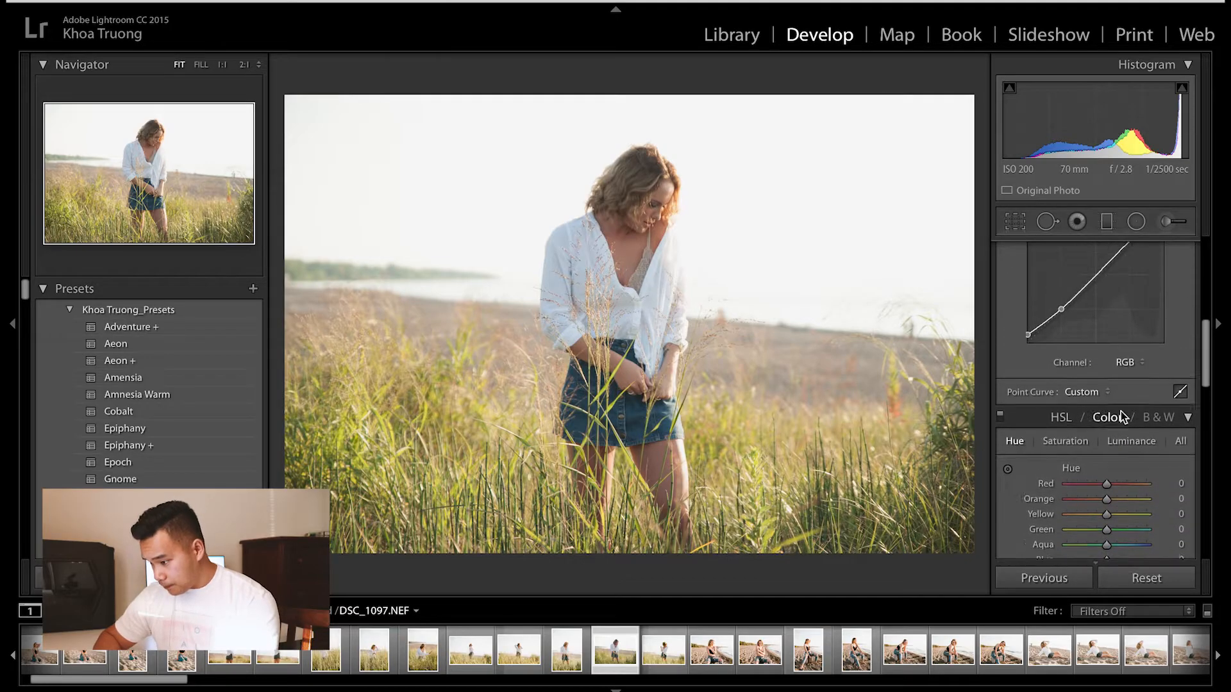
{"action": "key", "text": "backslash"}
{"action": "key", "text": "backslash"}
{"action": "key", "text": "backslash"}
{"action": "key", "text": "backslash"}
{"action": "key", "text": "backslash"}
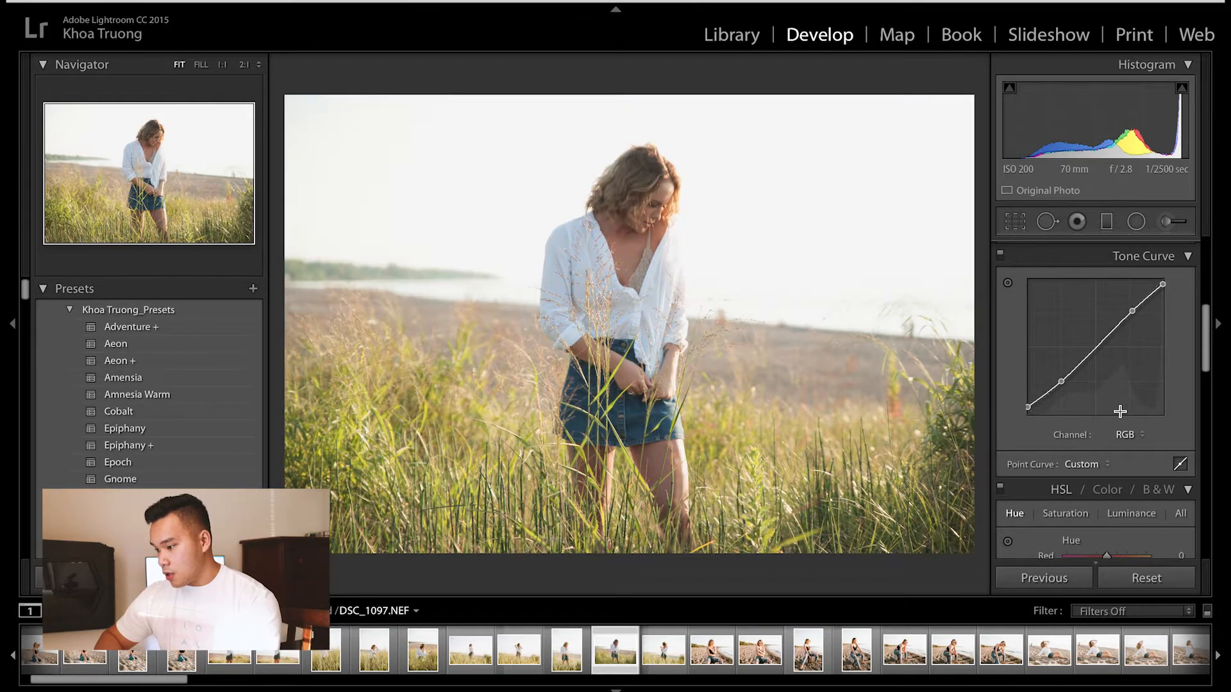
Check the faded edit against the unedited original before adjusting individual colors
{"action": "key", "text": "backslash"}
{"action": "key", "text": "backslash"}
{"action": "key", "text": "backslash"}
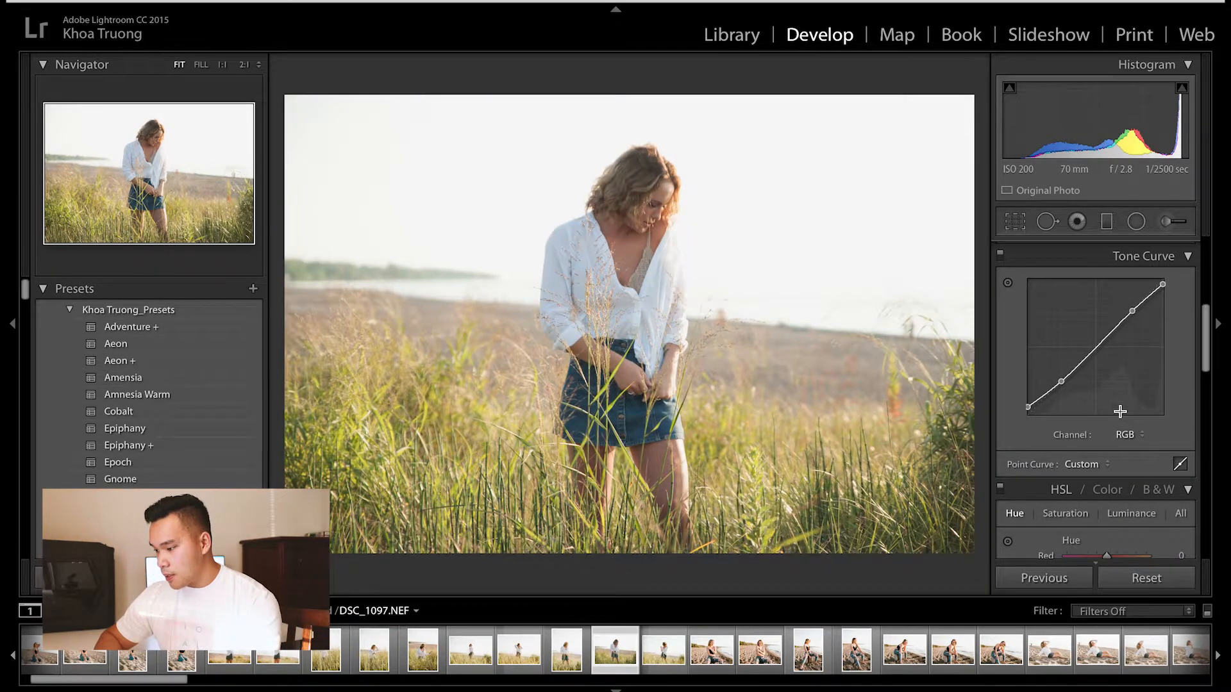
{"action": "scroll", "coordinate": [1121, 411], "scroll_direction": "down", "scroll_amount": 3}
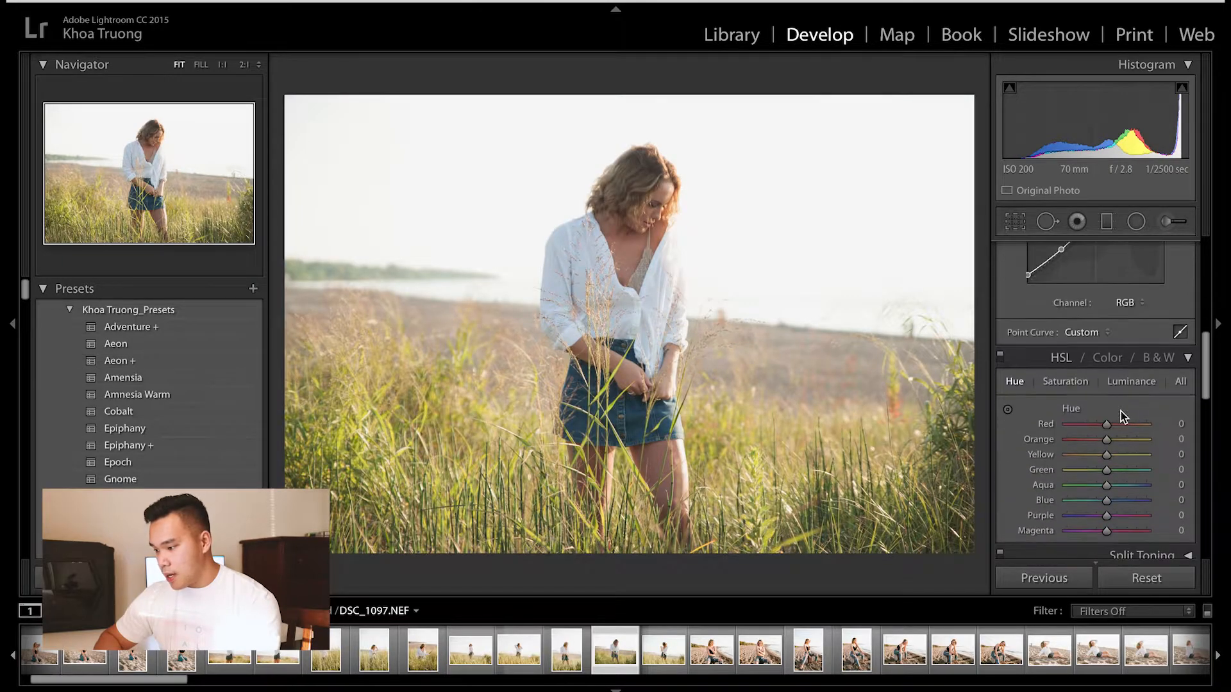
{"action": "key", "text": "backslash"}
{"action": "key", "text": "backslash"}
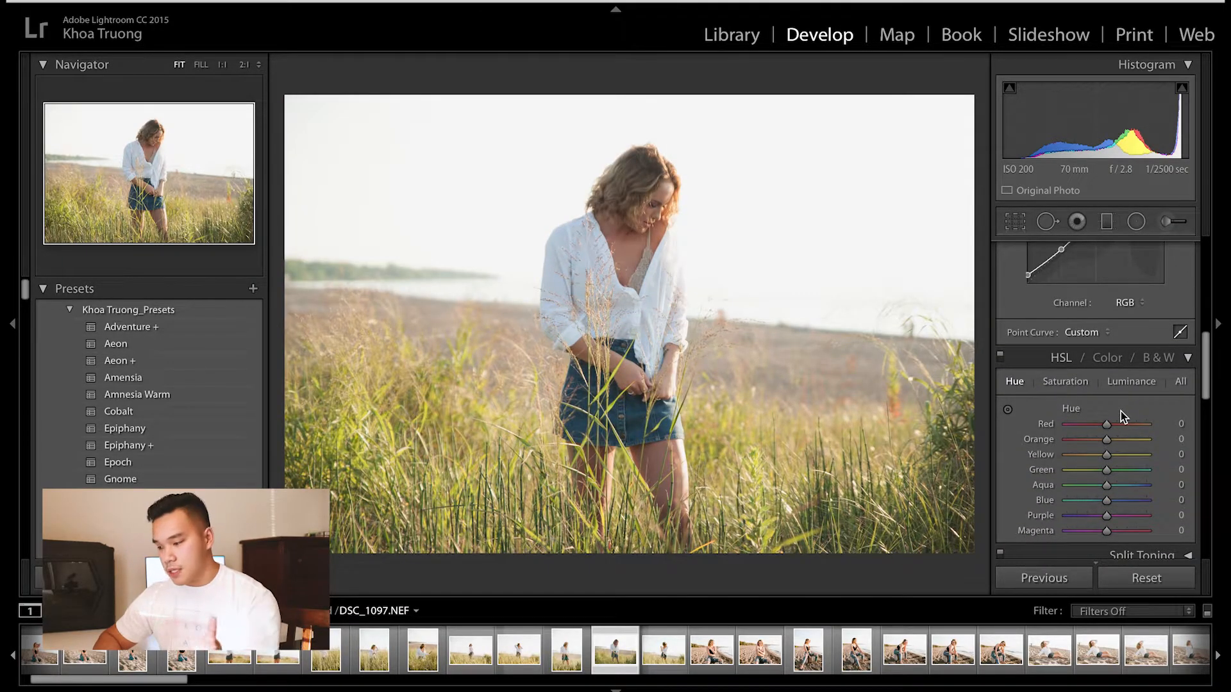
Set the HSL hues to Red +15, Orange +10, Yellow +14, Green -10, Aqua -5, Blue +12, Purple -9 and Magenta -5
{"action": "scroll", "coordinate": [1120, 410], "scroll_direction": "down", "scroll_amount": 1}
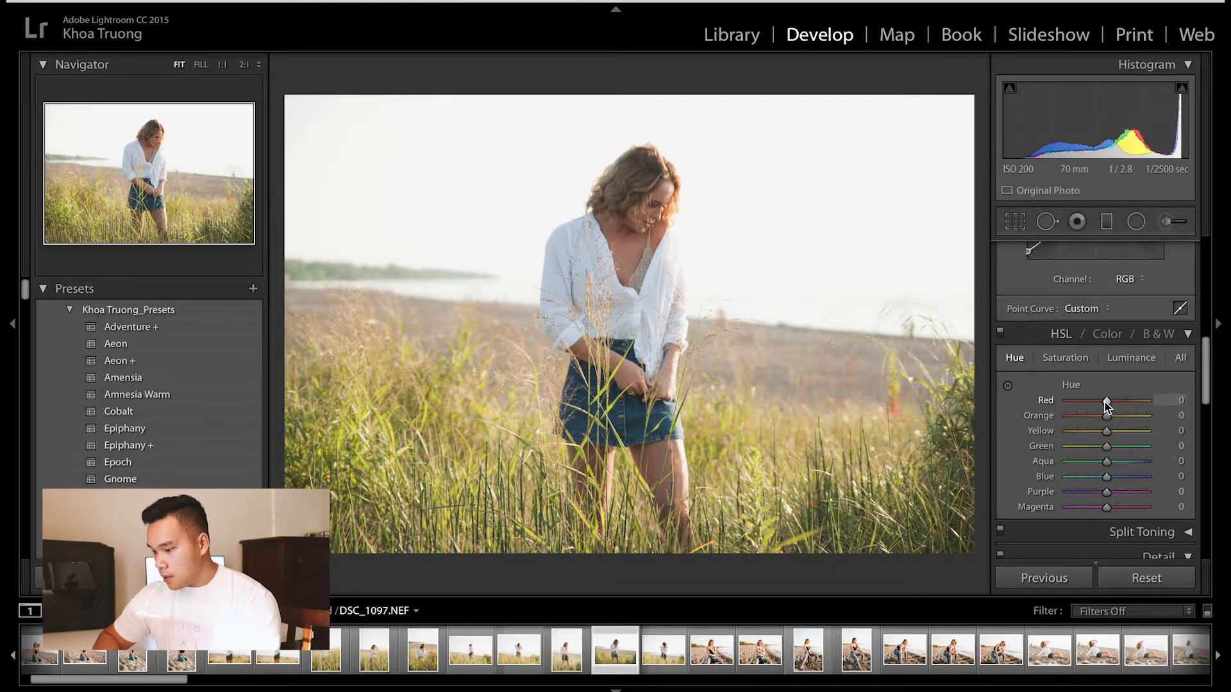
{"action": "left_click_drag", "start_coordinate": [1106, 401], "coordinate": [1112, 488]}
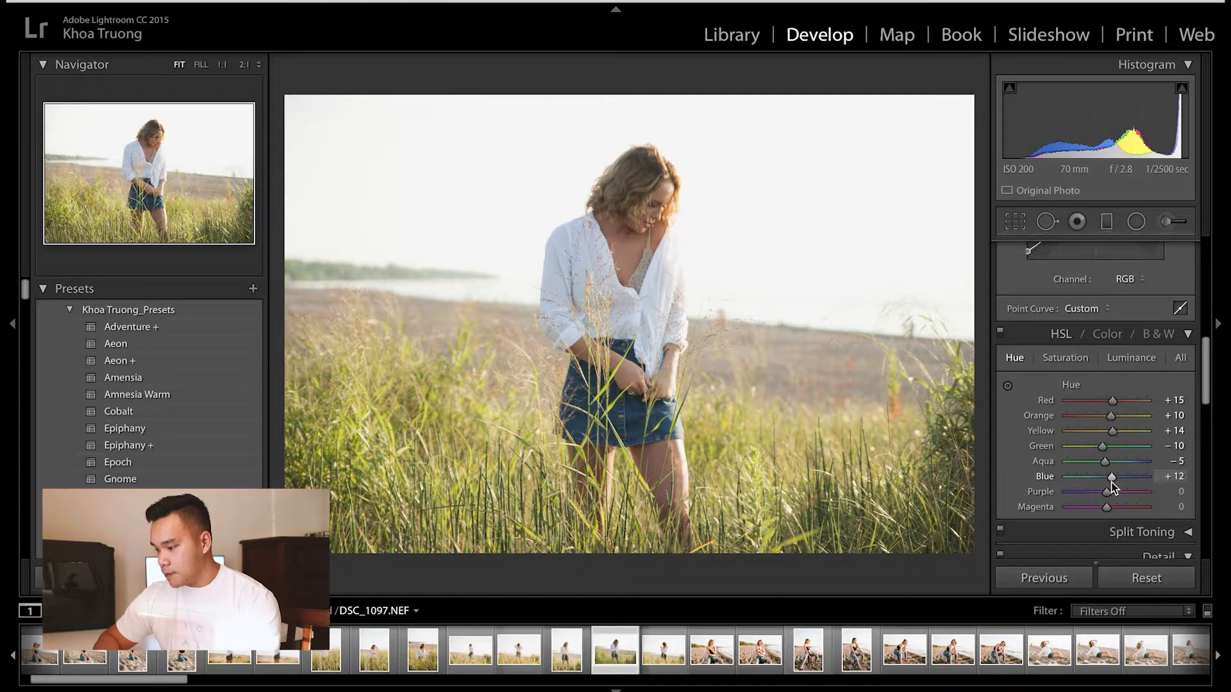
{"action": "left_click_drag", "start_coordinate": [1106, 494], "coordinate": [1105, 510]}
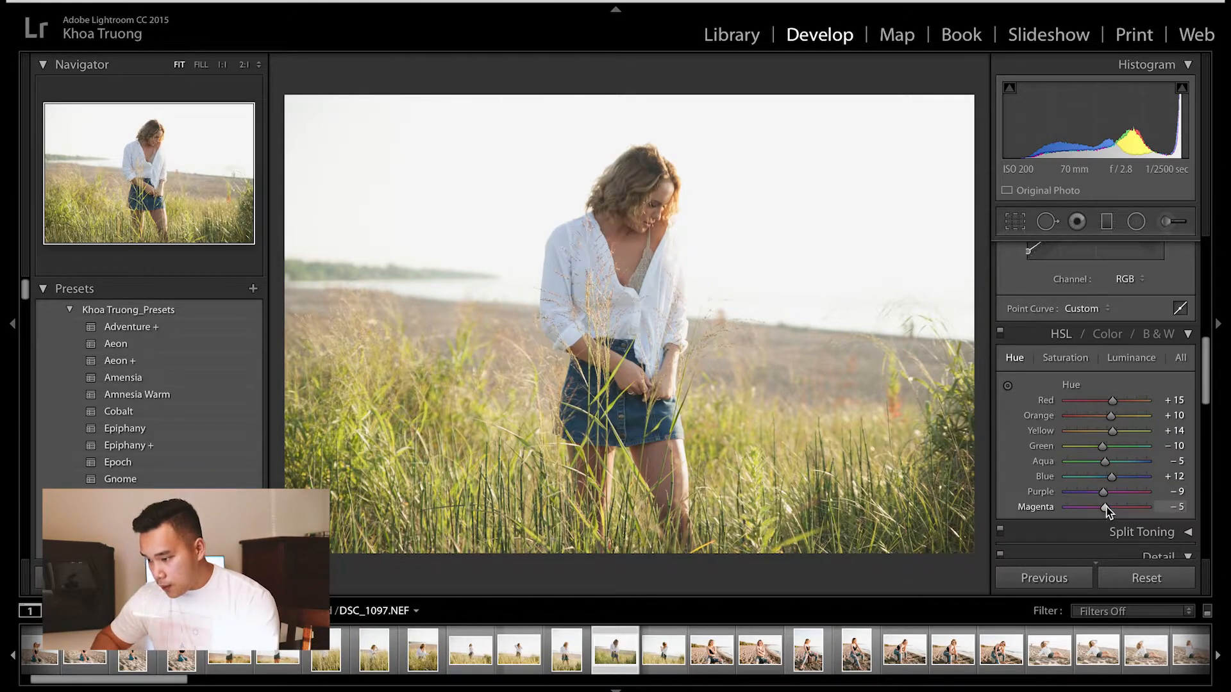
Raise the Orange hue to +15 and the Red hue to +20, and compare with the before version
{"action": "left_click", "coordinate": [1112, 419]}
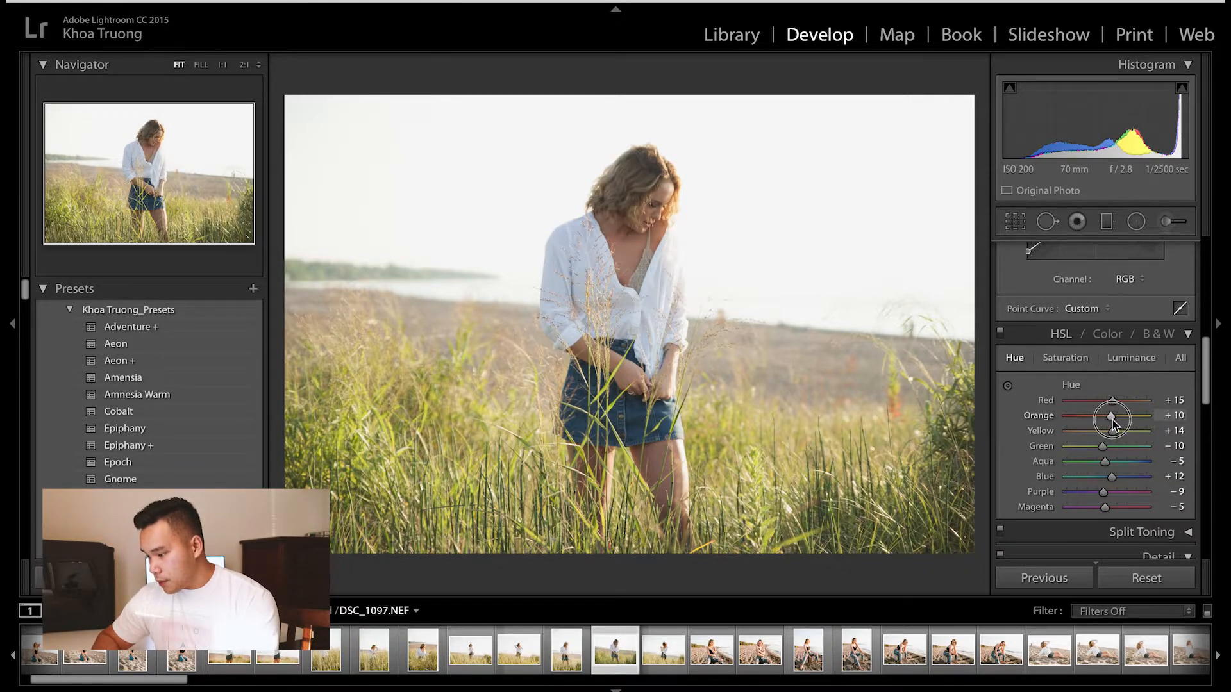
{"action": "left_click_drag", "start_coordinate": [1112, 423], "coordinate": [1115, 427]}
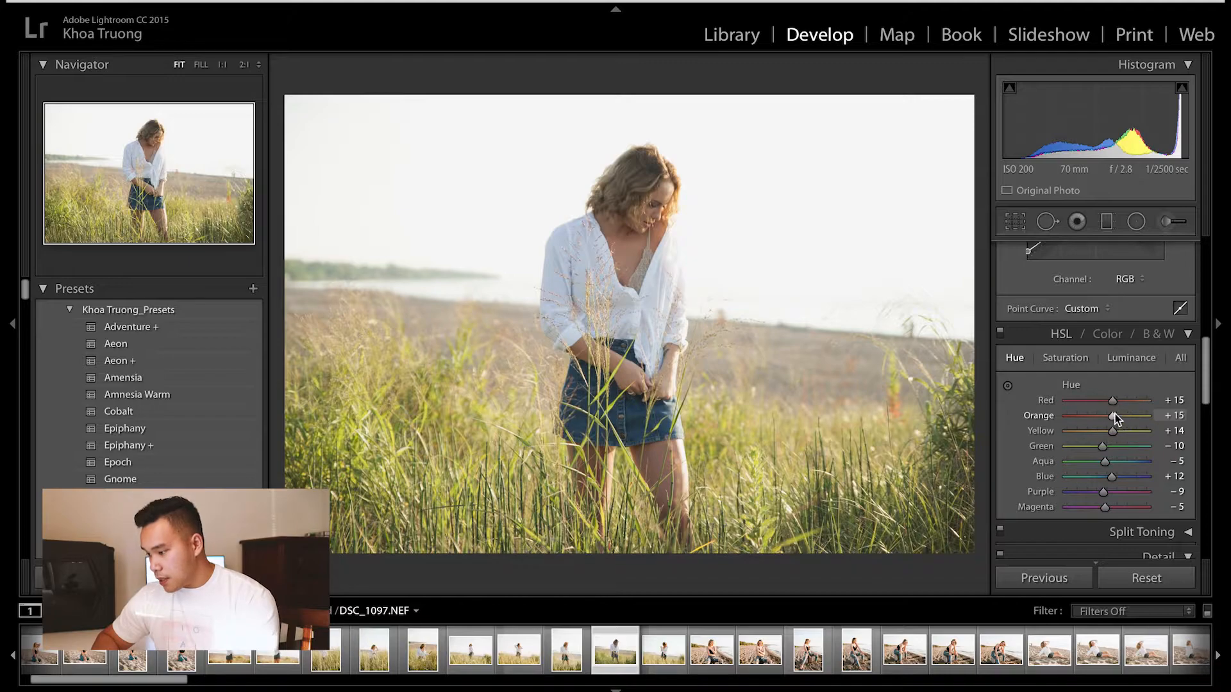
{"action": "left_click", "coordinate": [1117, 402]}
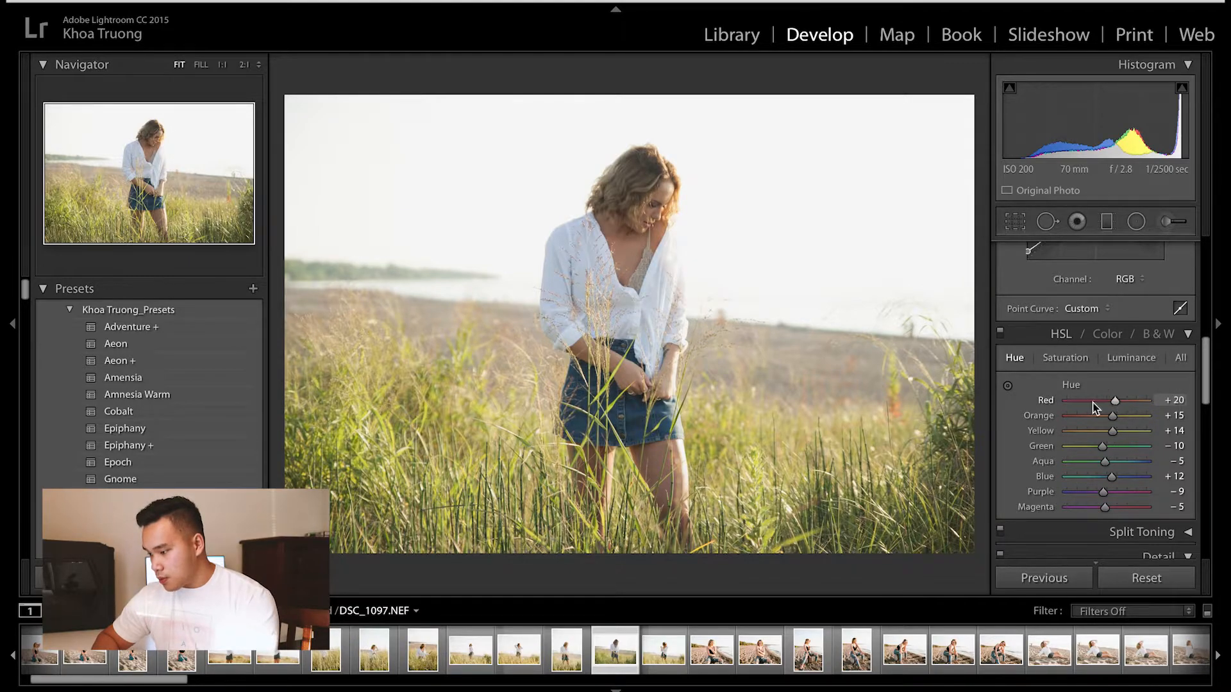
{"action": "key", "text": "backslash"}
{"action": "key", "text": "backslash"}
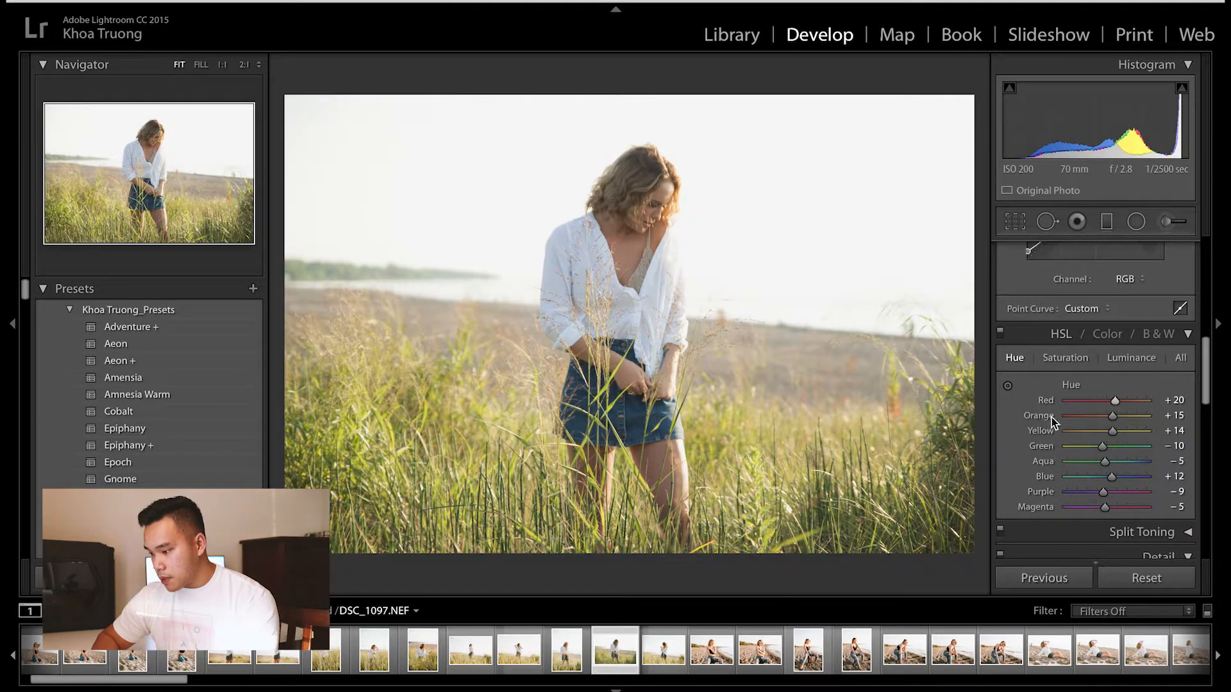
Set the HSL saturation to Red +17, Orange +19, Yellow -8, Aqua -18, Blue +11, Purple -13 and Magenta -17
{"action": "left_click", "coordinate": [1064, 358]}
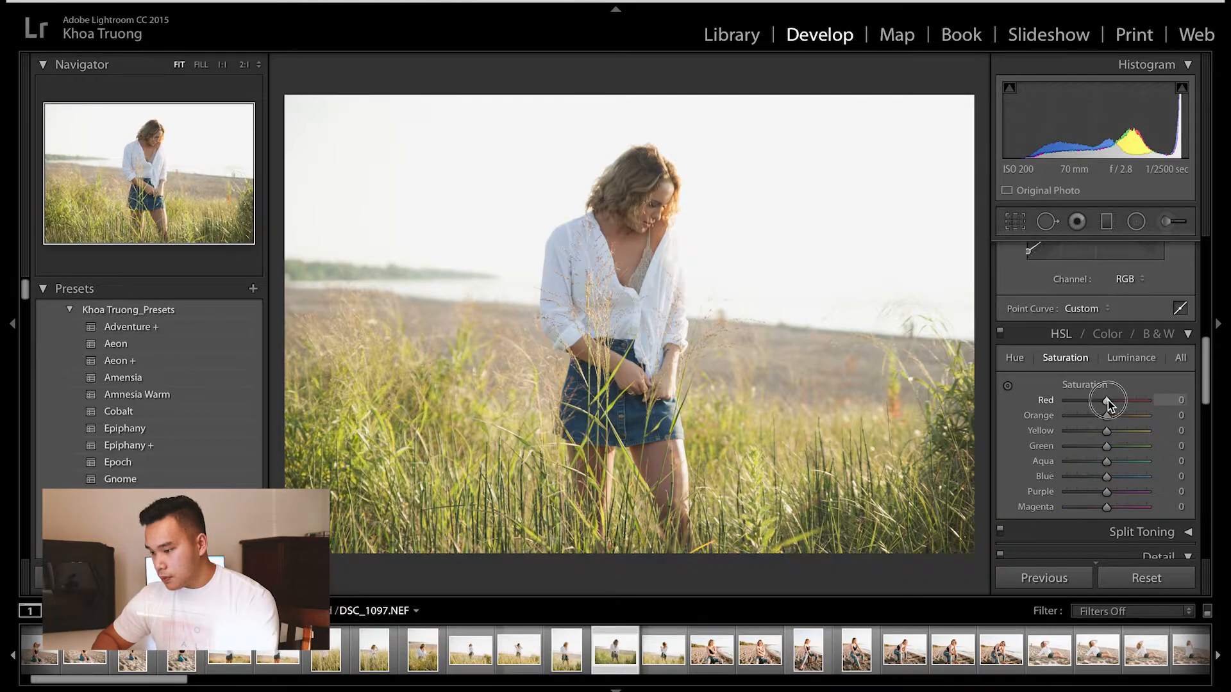
{"action": "left_click_drag", "start_coordinate": [1108, 400], "coordinate": [1103, 495]}
{"action": "left_click_drag", "start_coordinate": [1107, 478], "coordinate": [1101, 481]}
{"action": "scroll", "coordinate": [1108, 480], "scroll_direction": "down", "scroll_amount": 1}
{"action": "key", "text": "backslash"}
{"action": "key", "text": "backslash"}
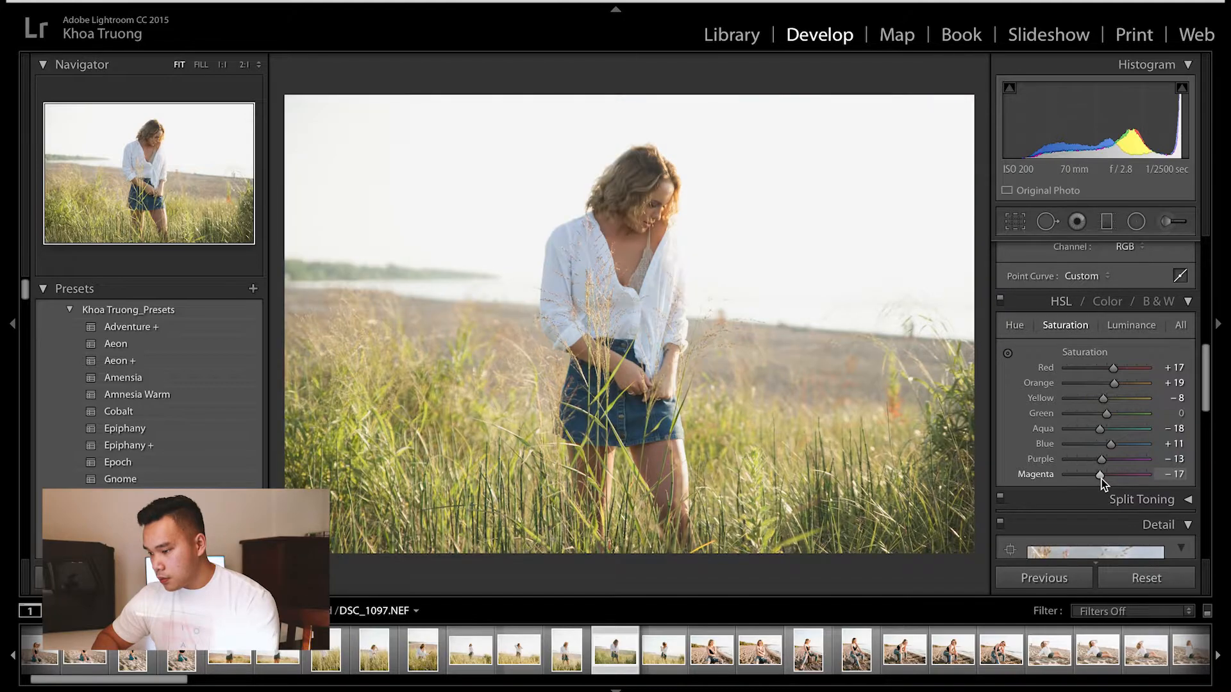
Set the HSL luminance to Red +58, Orange -20 and Yellow +24, and compare with the before version
{"action": "left_click", "coordinate": [1126, 325]}
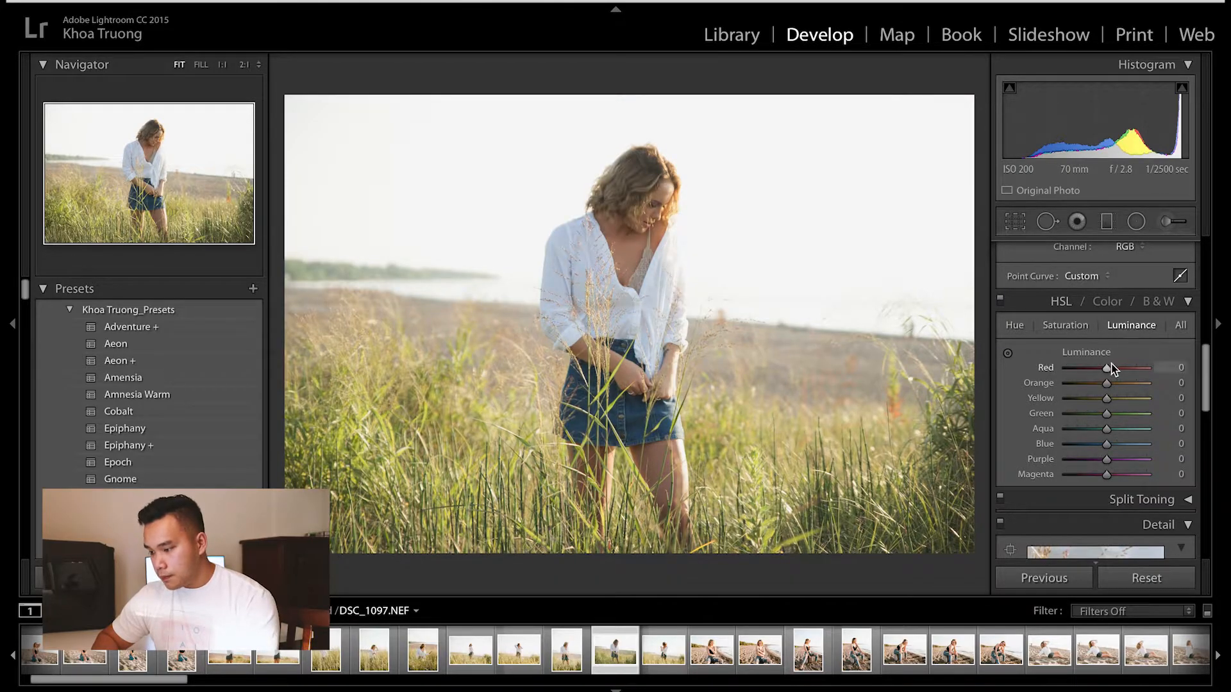
{"action": "left_click_drag", "start_coordinate": [1109, 366], "coordinate": [1118, 402]}
{"action": "key", "text": "backslash"}
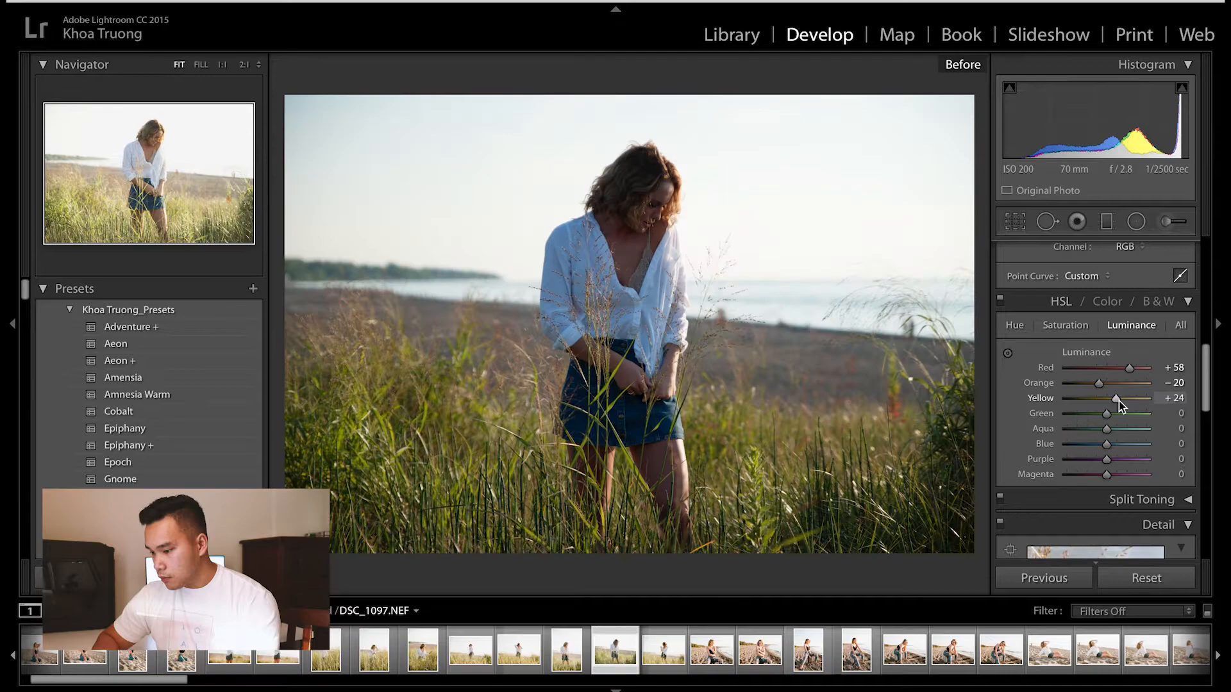
{"action": "key", "text": "backslash"}
Set the luminance of the remaining colors to Green -22, Aqua +14, Blue -9, Purple +9 and Magenta -4, and check the before version
{"action": "left_click", "coordinate": [1108, 414]}
{"action": "left_click_drag", "start_coordinate": [1108, 416], "coordinate": [1105, 480]}
{"action": "left_click", "coordinate": [1108, 459]}
{"action": "key", "text": "backslash"}
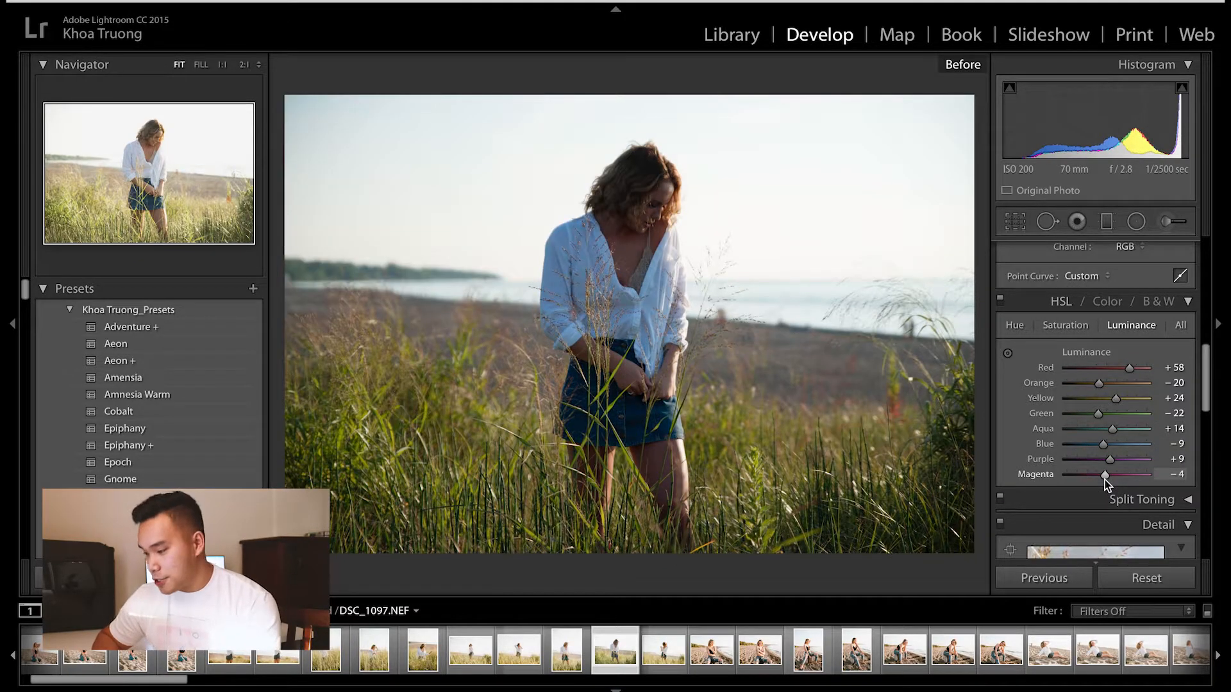
{"action": "key", "text": "backslash"}
Review the HSL saturation values and raise the hues to Orange +21 and Red +30
{"action": "scroll", "coordinate": [1105, 479], "scroll_direction": "down", "scroll_amount": 2}
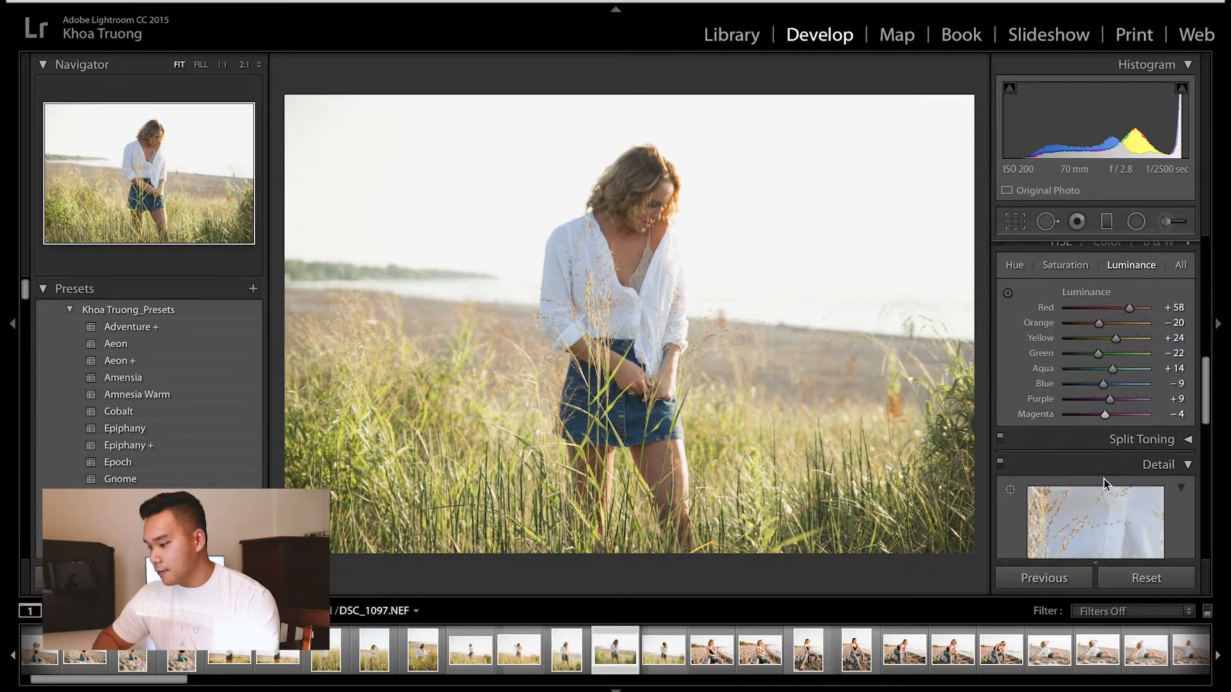
{"action": "scroll", "coordinate": [1104, 479], "scroll_direction": "up", "scroll_amount": 2}
{"action": "scroll", "coordinate": [1105, 482], "scroll_direction": "up", "scroll_amount": 3}
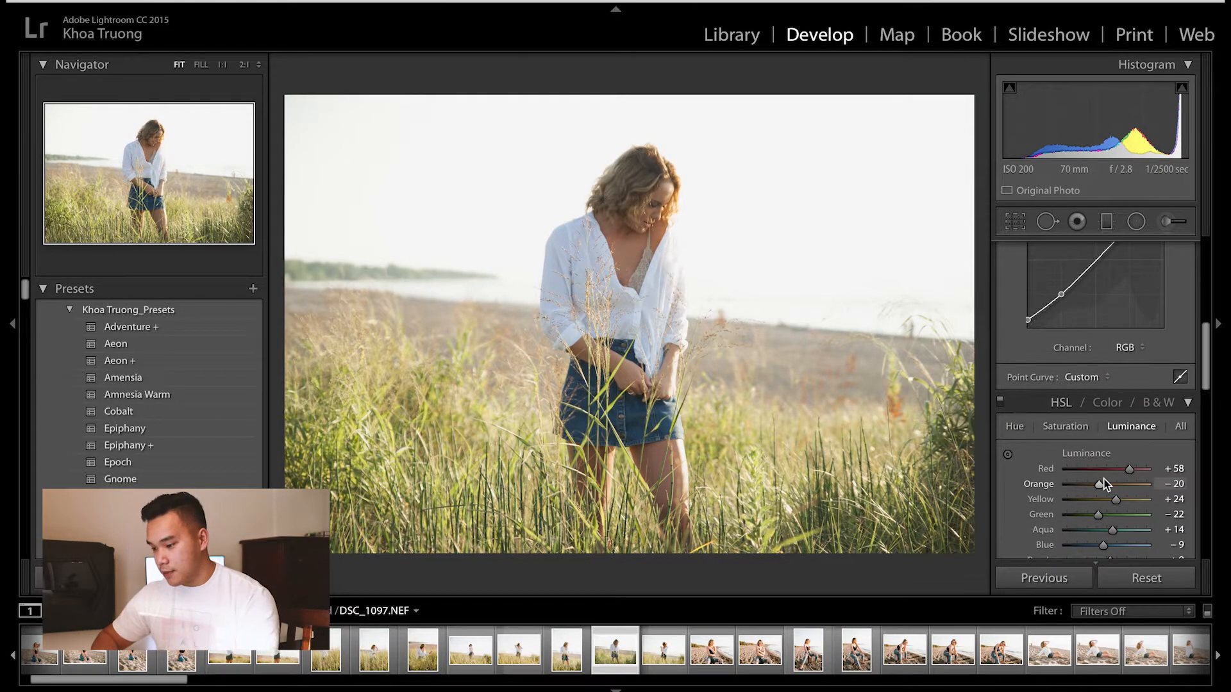
{"action": "scroll", "coordinate": [1105, 484], "scroll_direction": "down", "scroll_amount": 2}
{"action": "left_click", "coordinate": [1069, 364]}
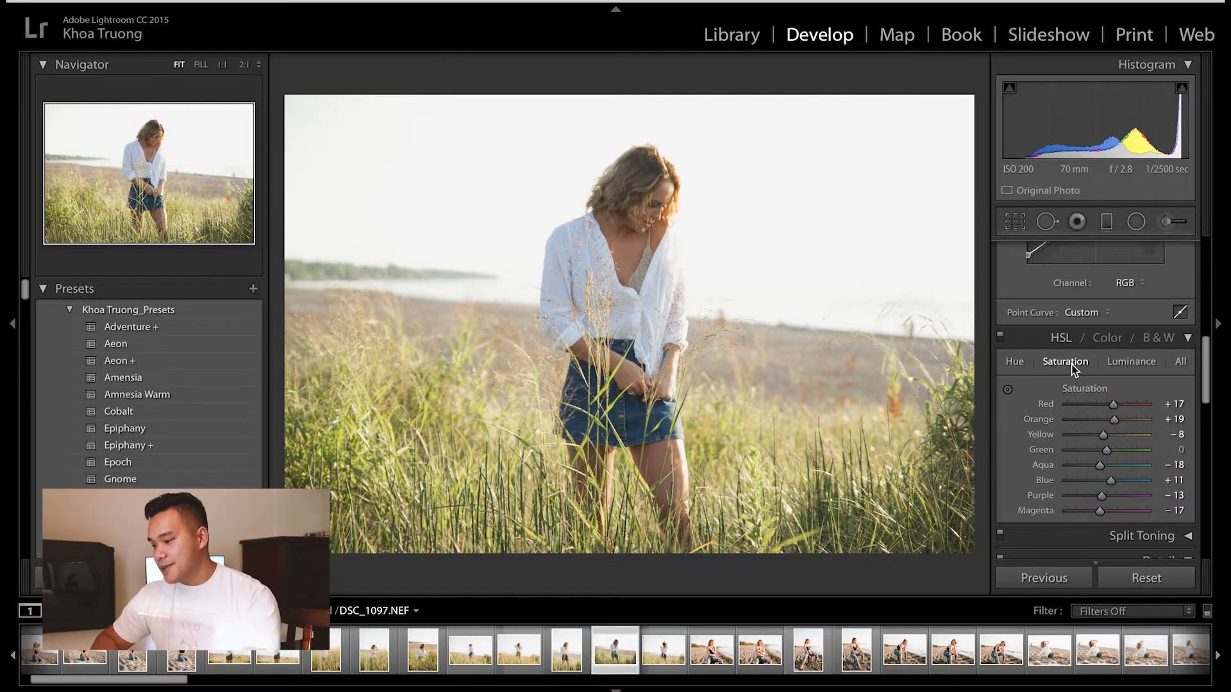
{"action": "left_click", "coordinate": [1014, 362]}
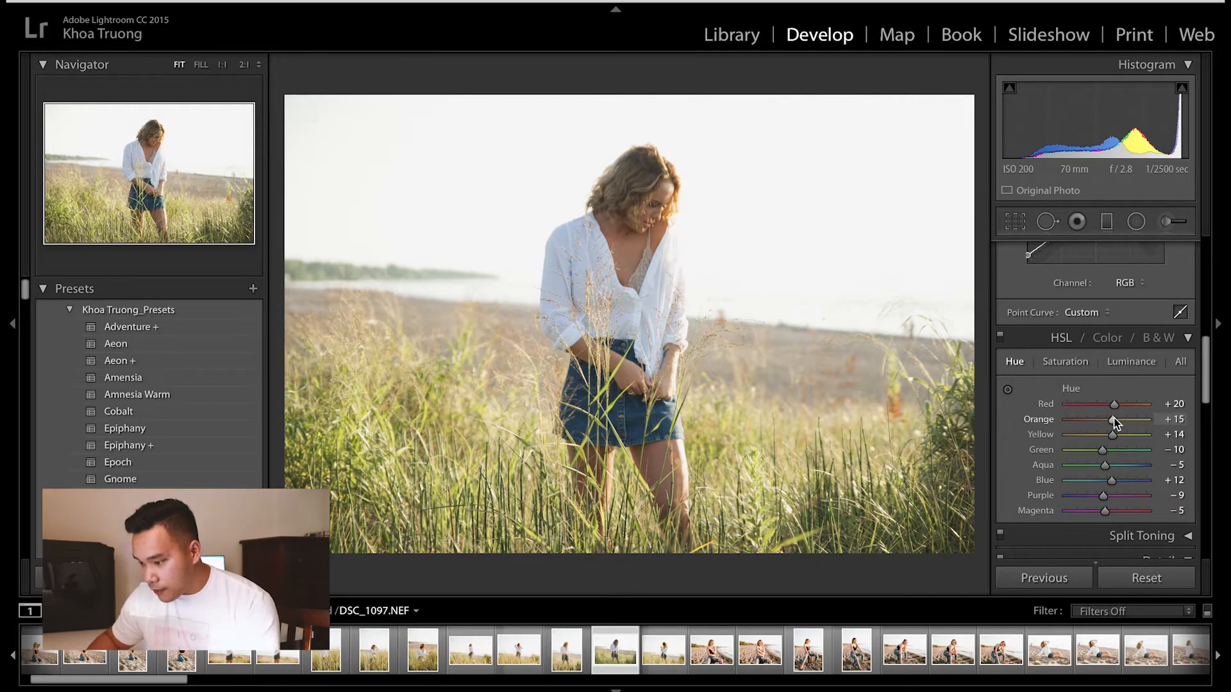
{"action": "left_click_drag", "start_coordinate": [1112, 419], "coordinate": [1118, 406]}
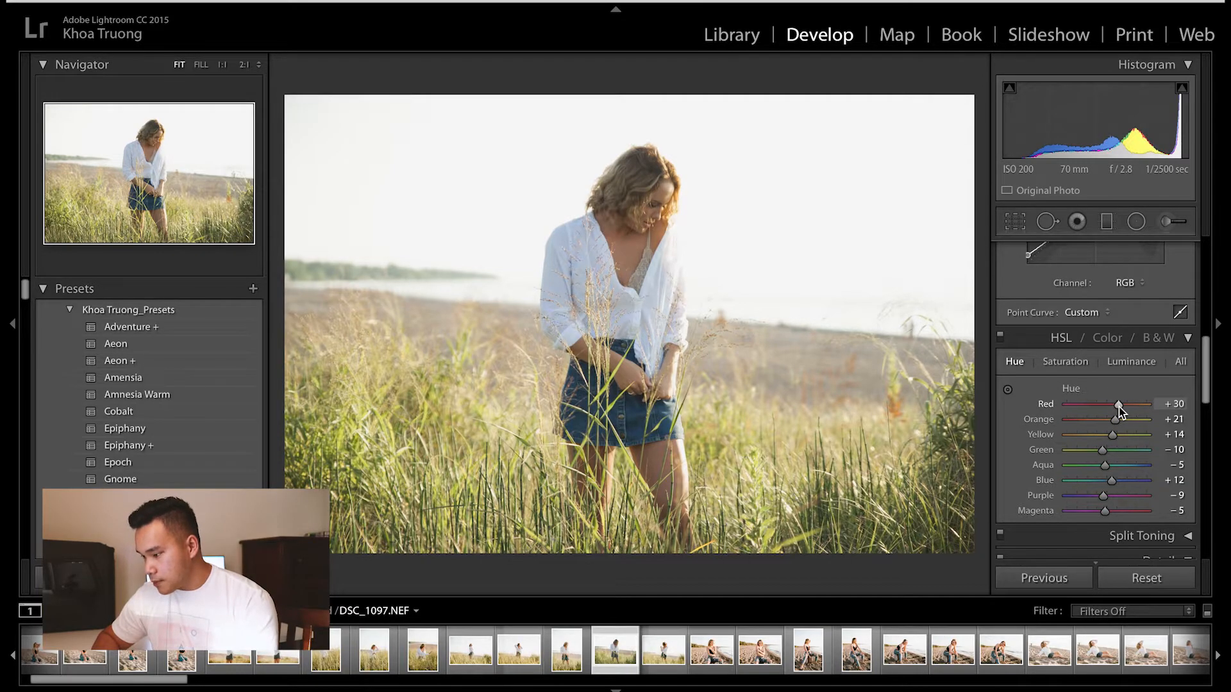
Refine the skin tones color by color, setting Red hue to +48, Orange hue to +6 and Orange saturation to -9
{"action": "left_click", "coordinate": [1108, 337]}
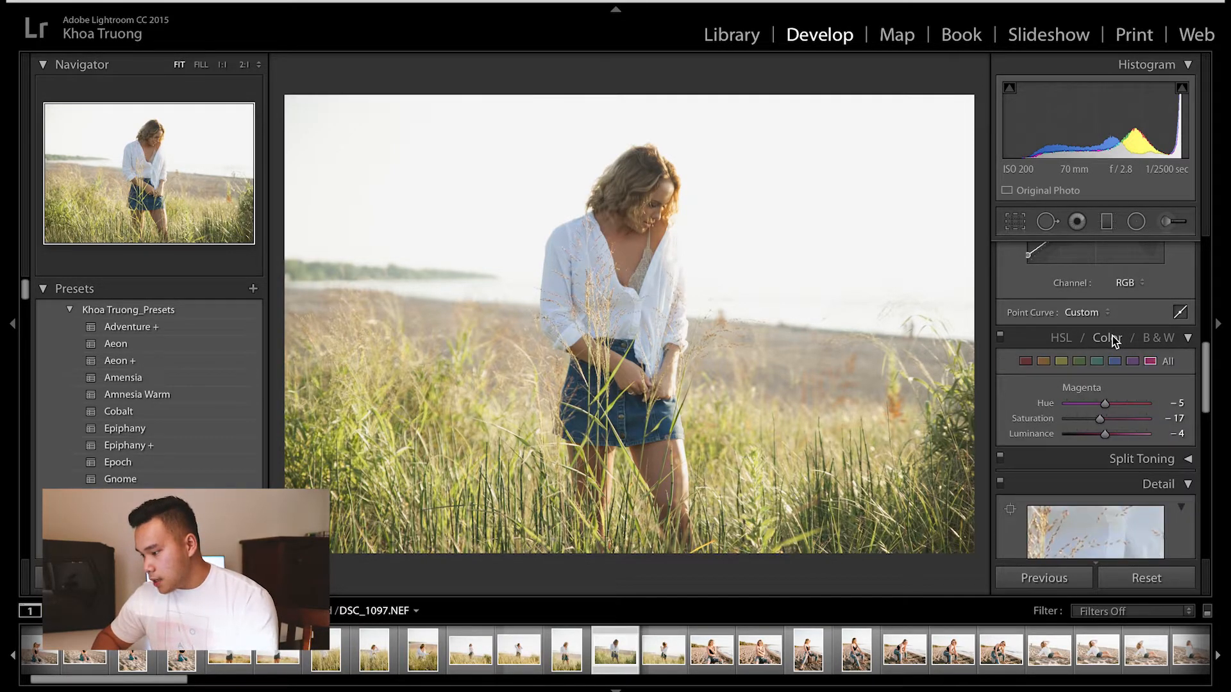
{"action": "left_click", "coordinate": [1026, 362]}
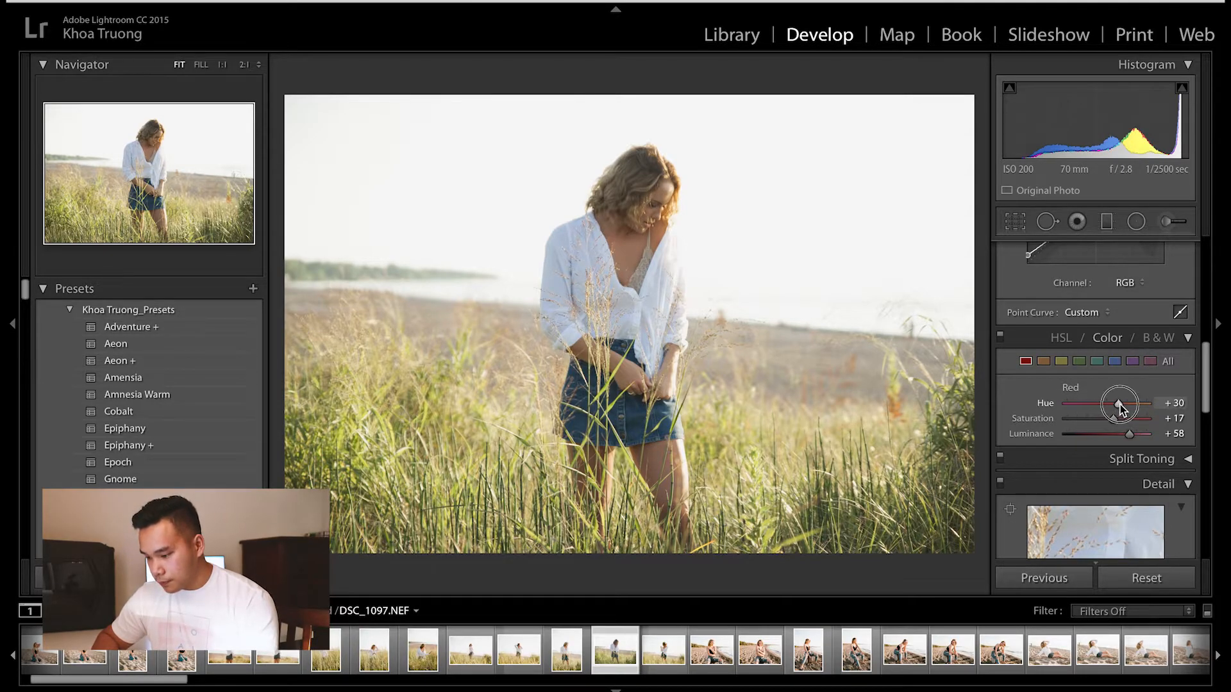
{"action": "left_click_drag", "start_coordinate": [1120, 405], "coordinate": [1126, 405]}
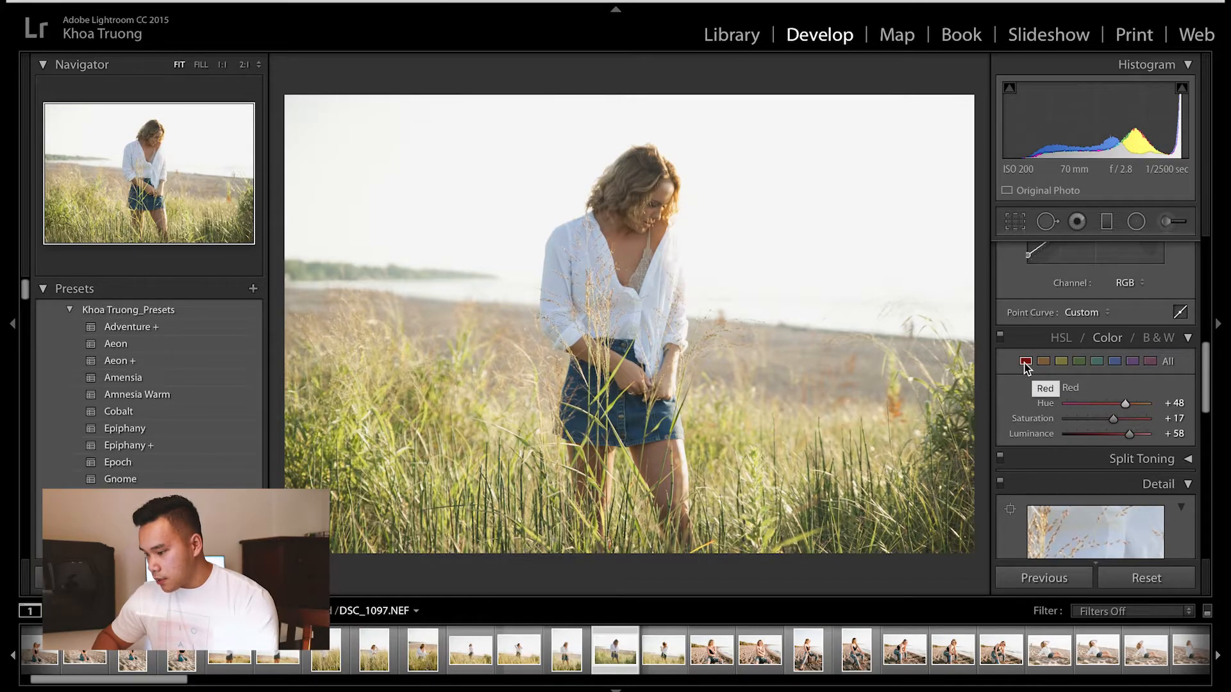
{"action": "left_click", "coordinate": [1044, 361]}
{"action": "mouse_move", "coordinate": [1115, 405]}
{"action": "left_mouse_down"}
{"action": "mouse_move", "coordinate": [1125, 422]}
{"action": "mouse_move", "coordinate": [1106, 421]}
{"action": "mouse_move", "coordinate": [1110, 406]}
{"action": "left_mouse_up"}
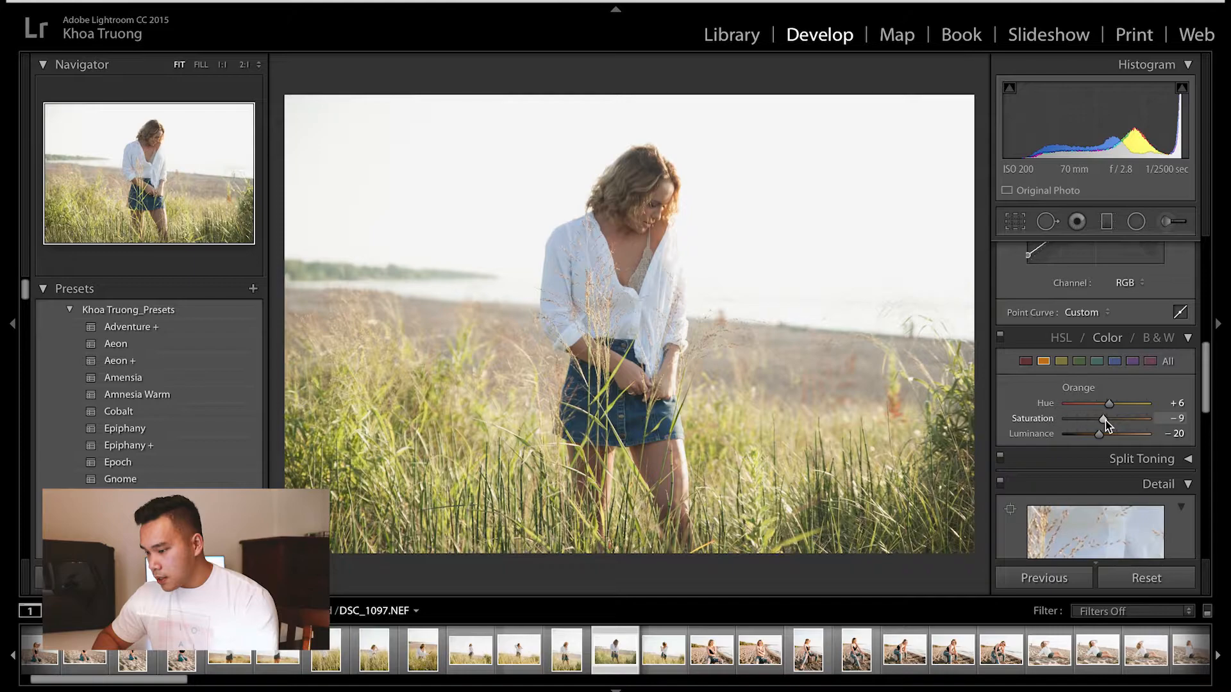
Warm the white balance by setting Temp to 6,446 and Tint to +2, comparing with the before version
{"action": "scroll", "coordinate": [1104, 420], "scroll_direction": "up", "scroll_amount": 5}
{"action": "scroll", "coordinate": [1105, 421], "scroll_direction": "down", "scroll_amount": 1}
{"action": "left_click", "coordinate": [1094, 325]}
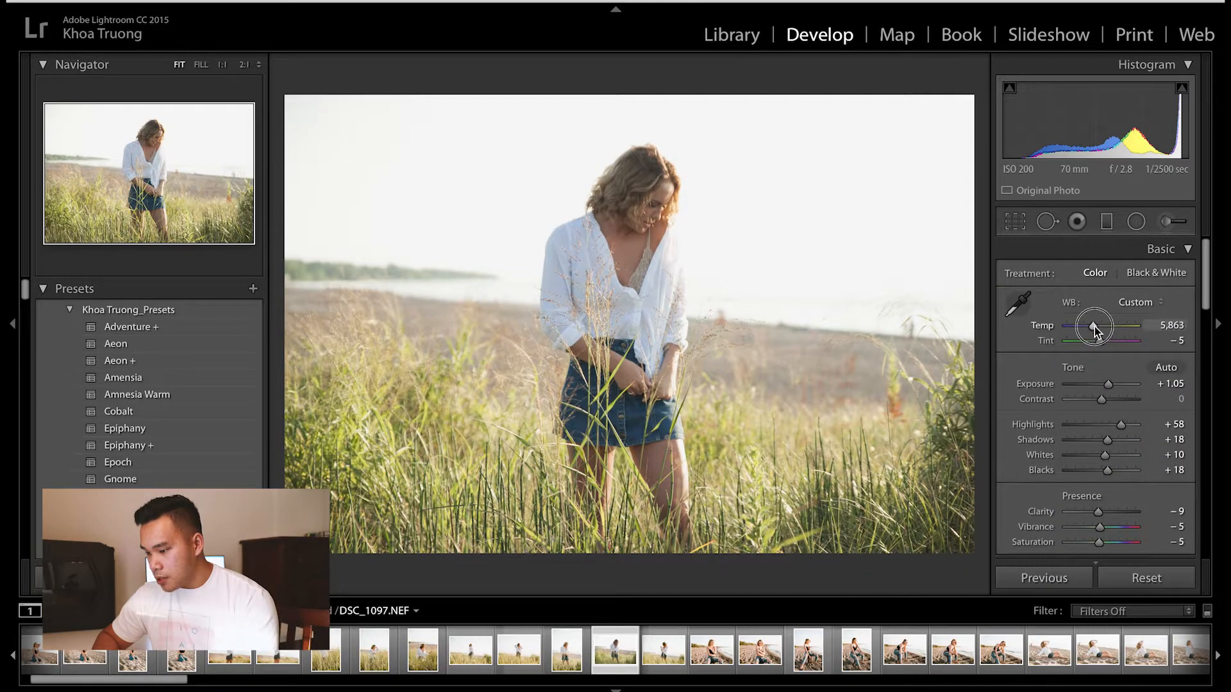
{"action": "left_click_drag", "start_coordinate": [1094, 326], "coordinate": [1099, 333]}
{"action": "key", "text": "backslash"}
{"action": "key", "text": "backslash"}
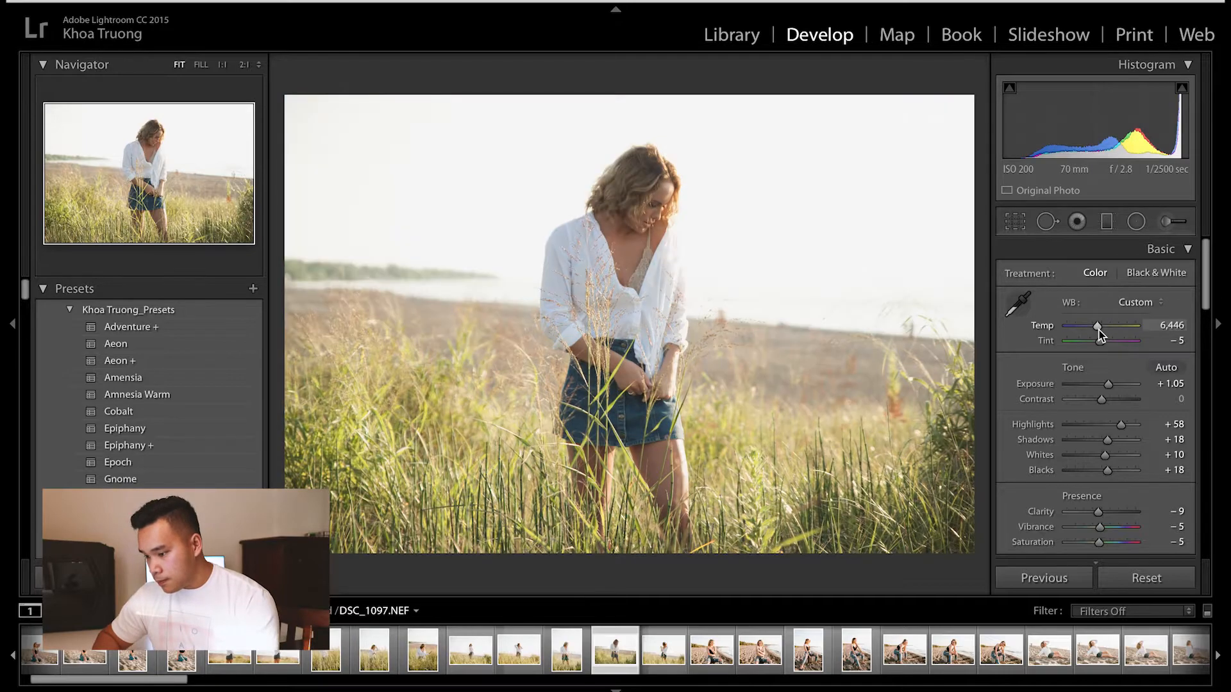
{"action": "left_click_drag", "start_coordinate": [1100, 340], "coordinate": [1102, 344]}
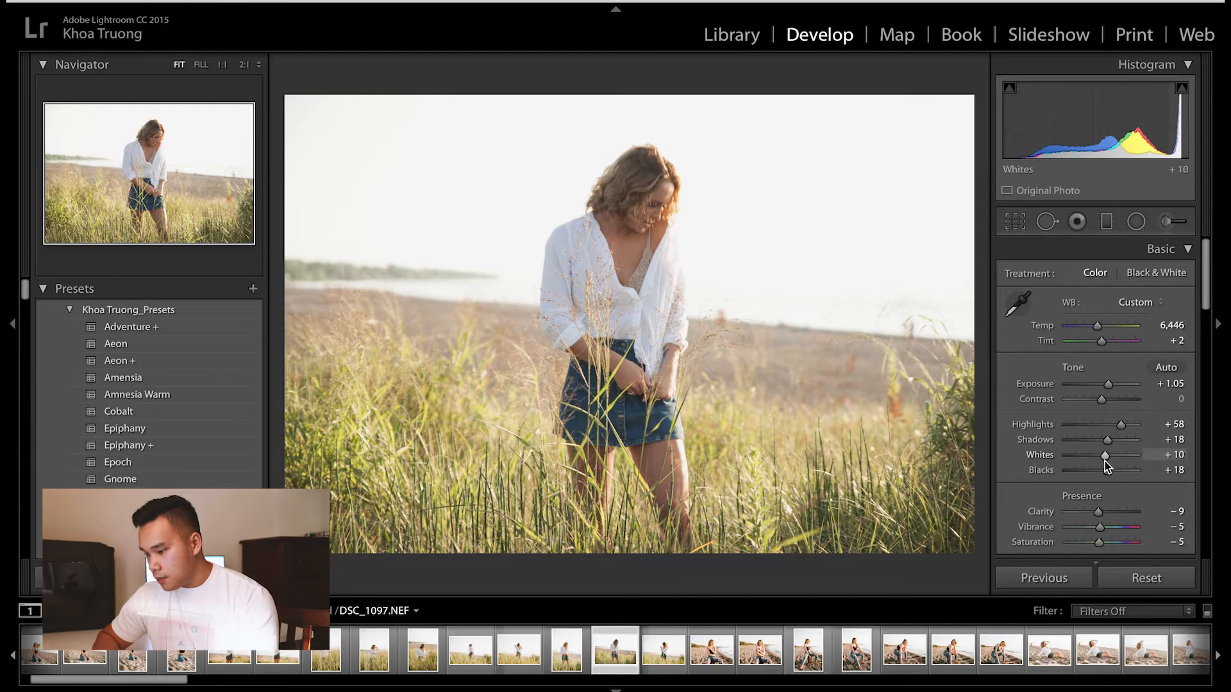
Brighten the tonal extremes by setting Whites to +22 and Blacks to +37, checking against the before version
{"action": "left_click", "coordinate": [1105, 457]}
{"action": "left_click_drag", "start_coordinate": [1105, 457], "coordinate": [1108, 459]}
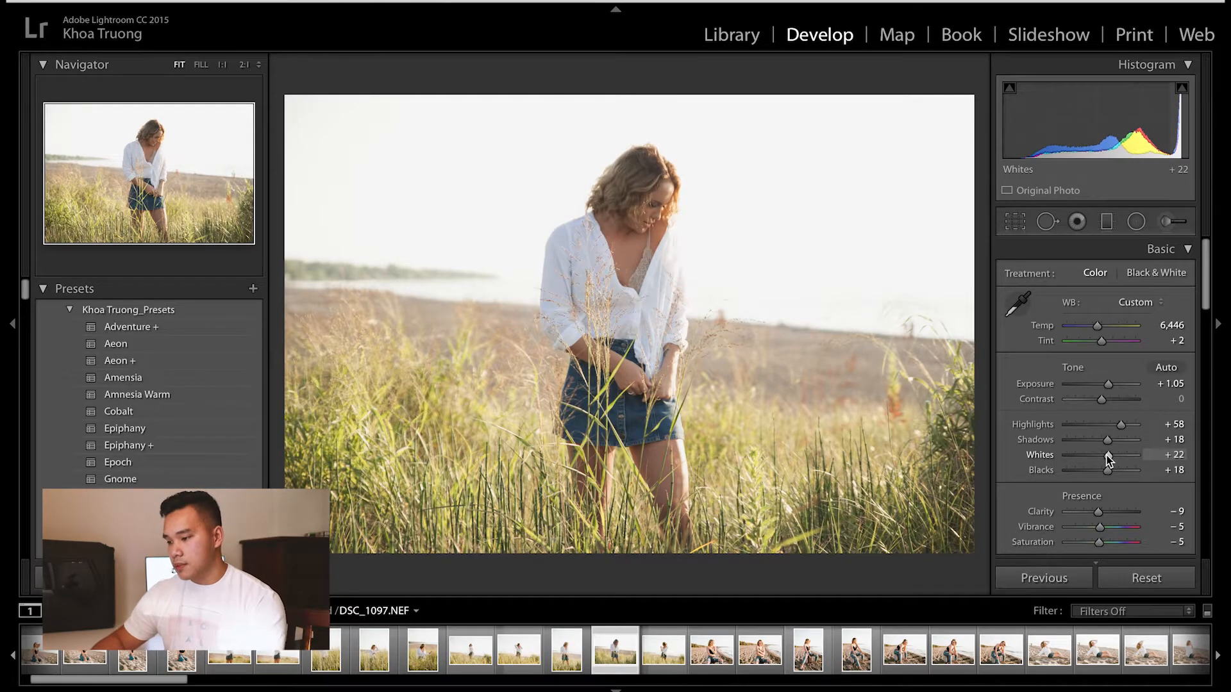
{"action": "key", "text": "backslash"}
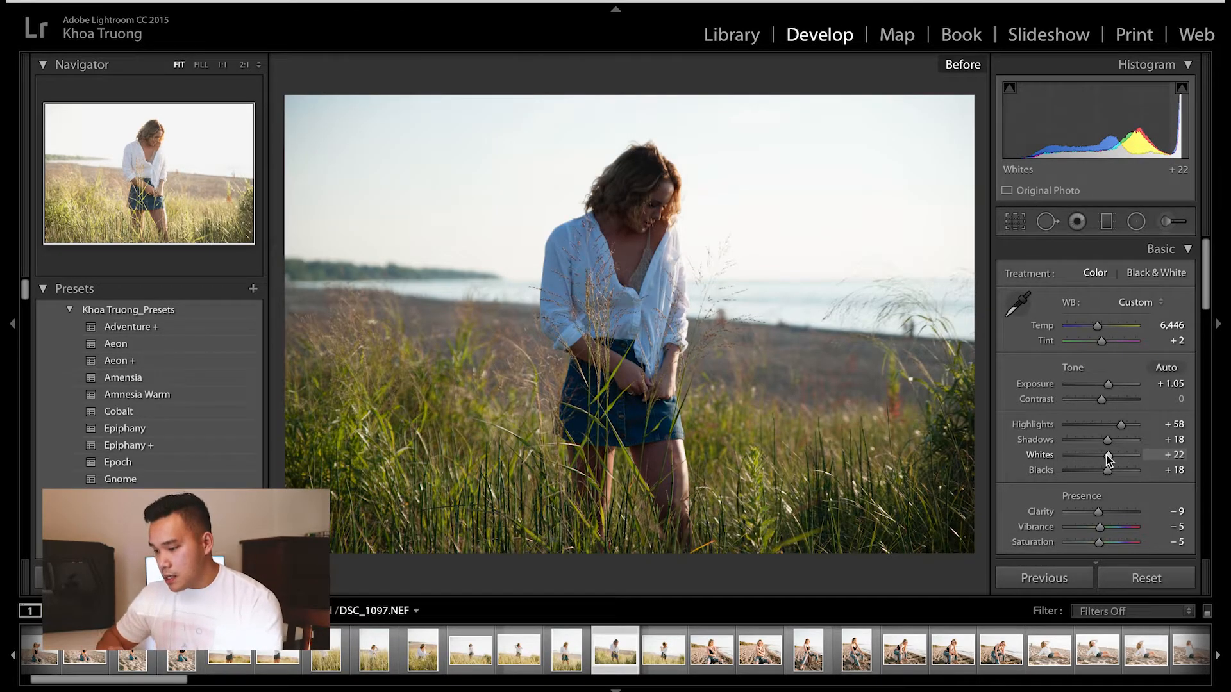
{"action": "key", "text": "backslash"}
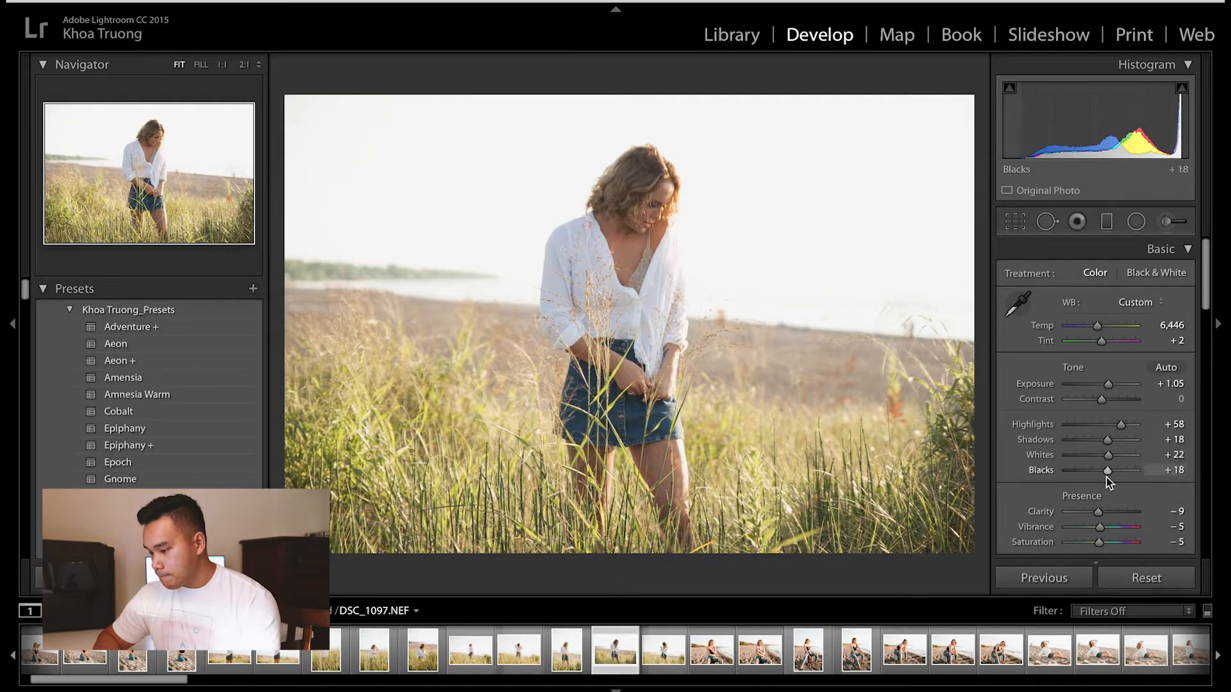
{"action": "left_click_drag", "start_coordinate": [1107, 474], "coordinate": [1113, 477]}
{"action": "scroll", "coordinate": [1113, 475], "scroll_direction": "down", "scroll_amount": 10}
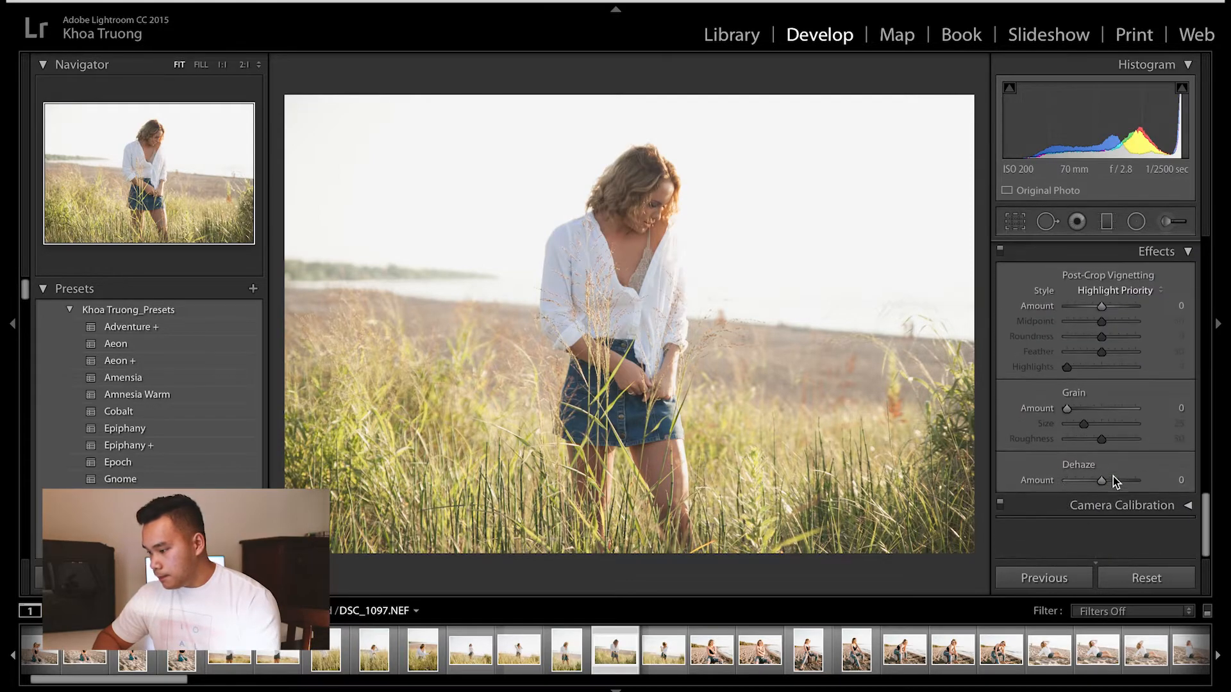
{"action": "scroll", "coordinate": [1113, 476], "scroll_direction": "up", "scroll_amount": 2}
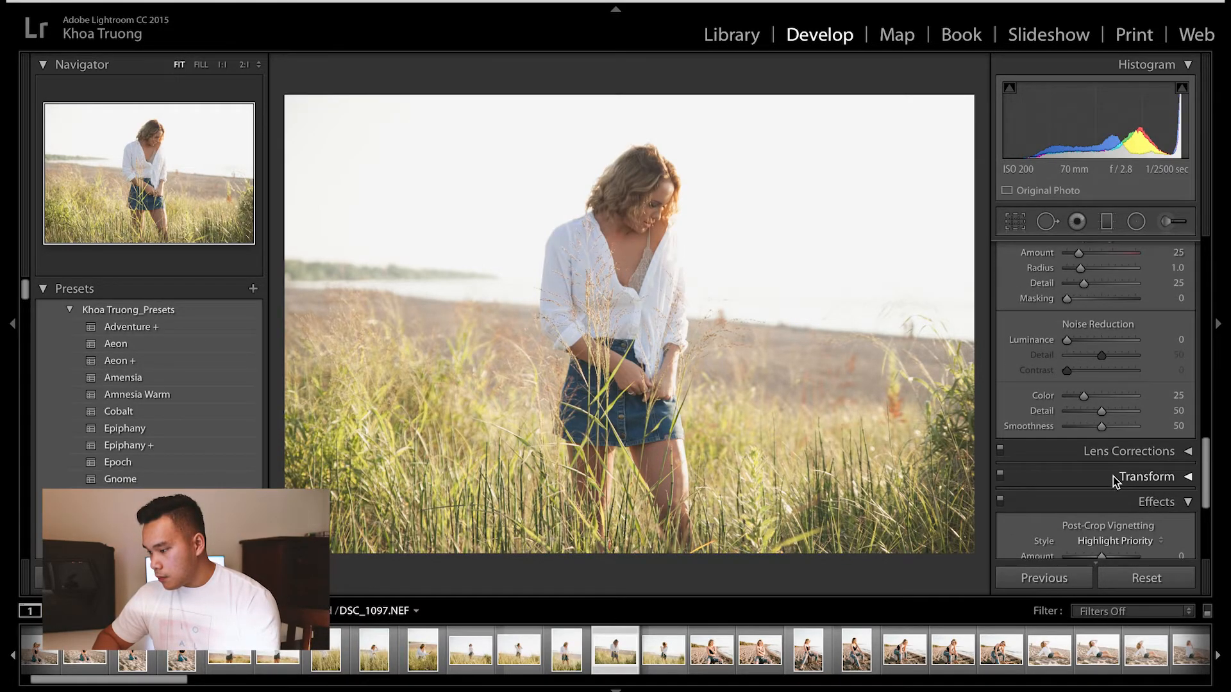
{"action": "scroll", "coordinate": [1090, 355], "scroll_direction": "up", "scroll_amount": 4}
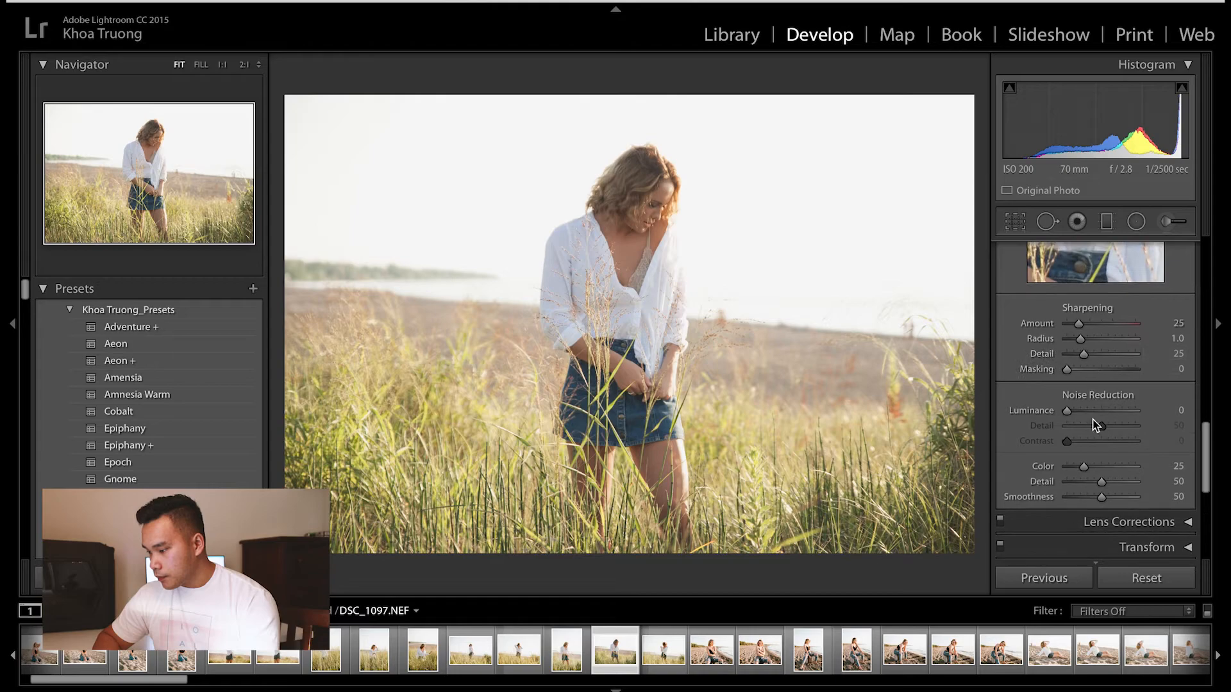
{"action": "scroll", "coordinate": [1081, 331], "scroll_direction": "up", "scroll_amount": 10}
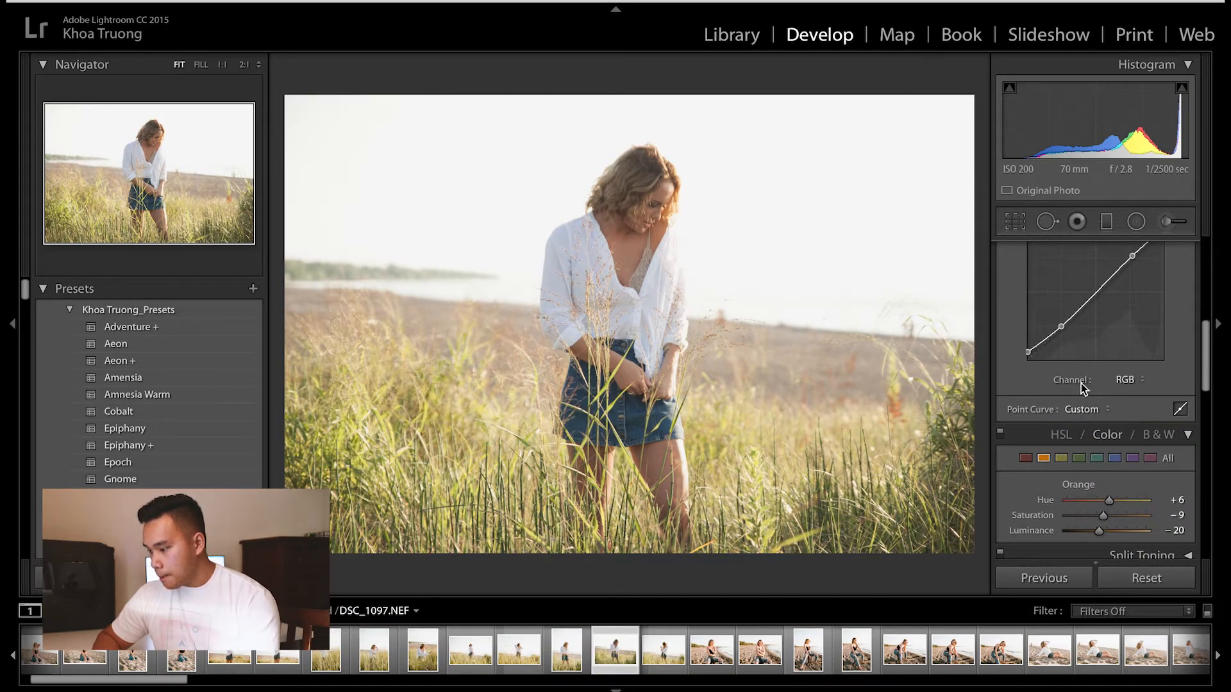
{"action": "scroll", "coordinate": [1080, 383], "scroll_direction": "up", "scroll_amount": 12}
{"action": "scroll", "coordinate": [1086, 383], "scroll_direction": "down", "scroll_amount": 4}
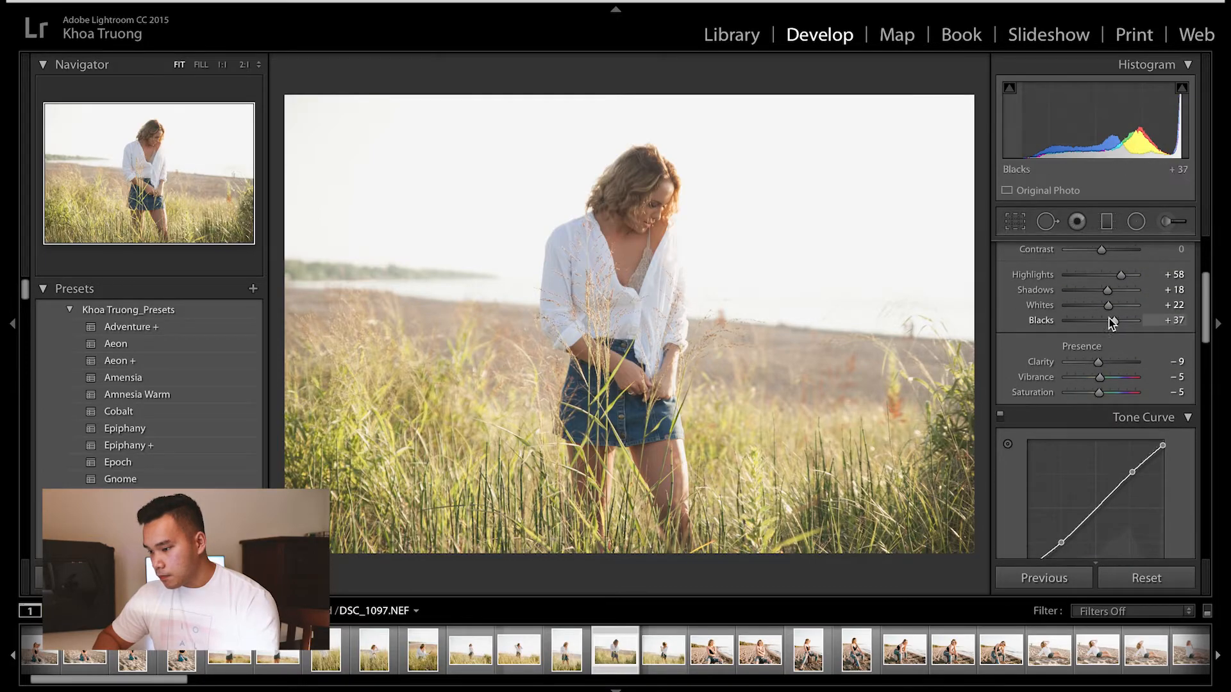
Pull the tonal extremes back by setting Whites to +10 and Blacks to +6
{"action": "left_click_drag", "start_coordinate": [1110, 307], "coordinate": [1105, 310]}
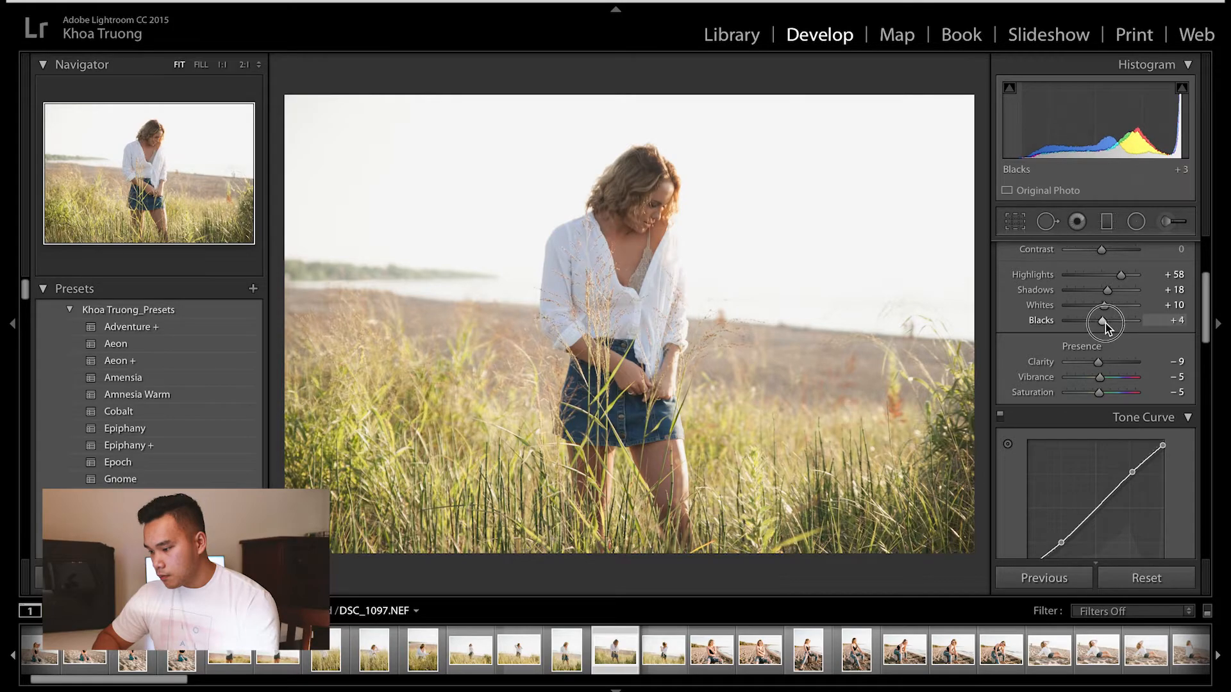
Add film grain to the photo with Amount 37, Size 28 and Roughness 58
{"action": "scroll", "coordinate": [1106, 323], "scroll_direction": "down", "scroll_amount": 15}
{"action": "scroll", "coordinate": [1109, 323], "scroll_direction": "up", "scroll_amount": 6}
{"action": "scroll", "coordinate": [1109, 323], "scroll_direction": "down", "scroll_amount": 8}
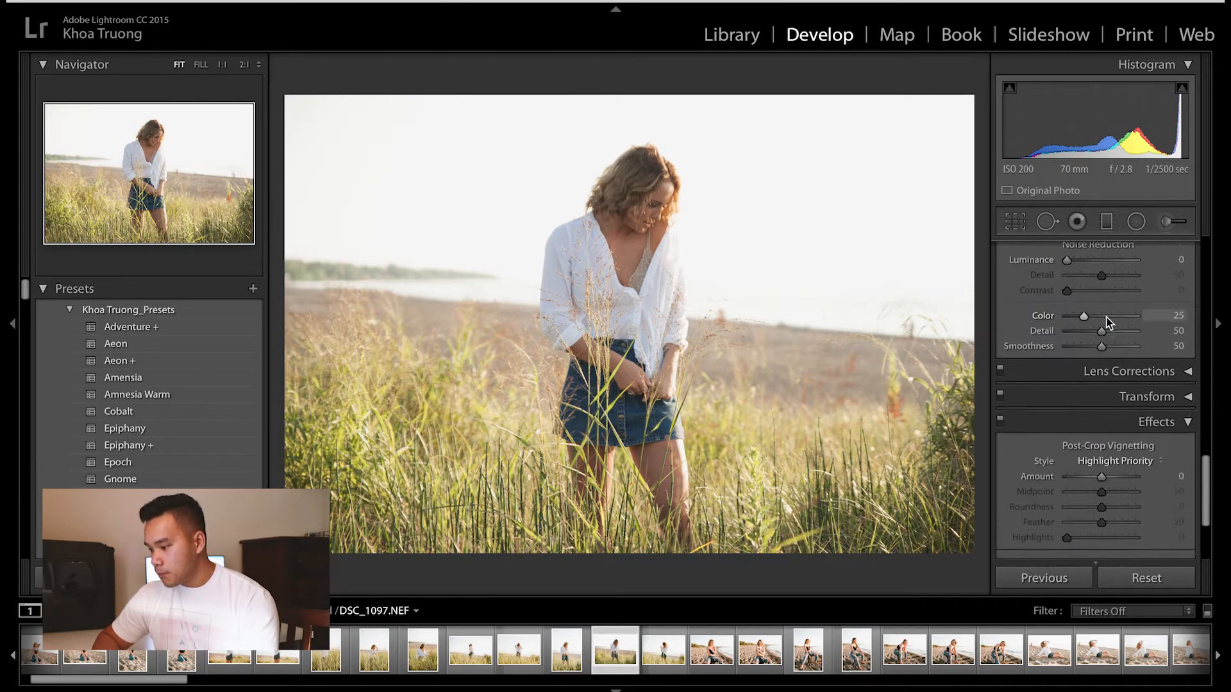
{"action": "scroll", "coordinate": [1109, 323], "scroll_direction": "up", "scroll_amount": 3}
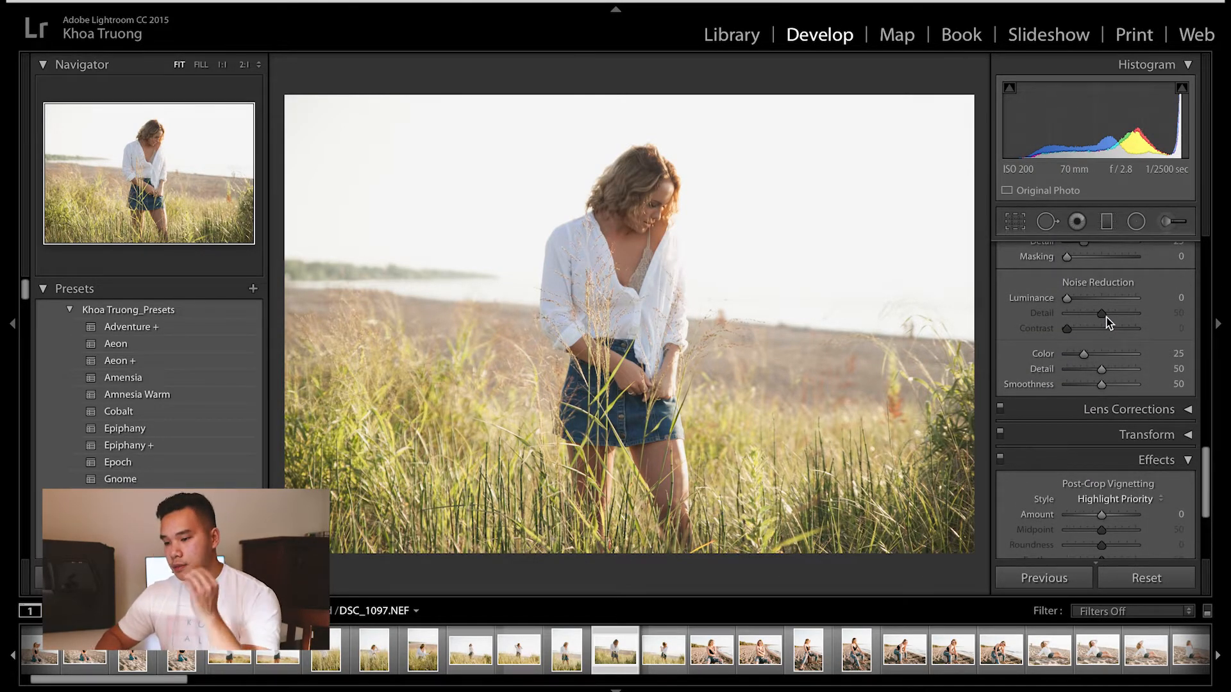
{"action": "scroll", "coordinate": [1109, 322], "scroll_direction": "down", "scroll_amount": 2}
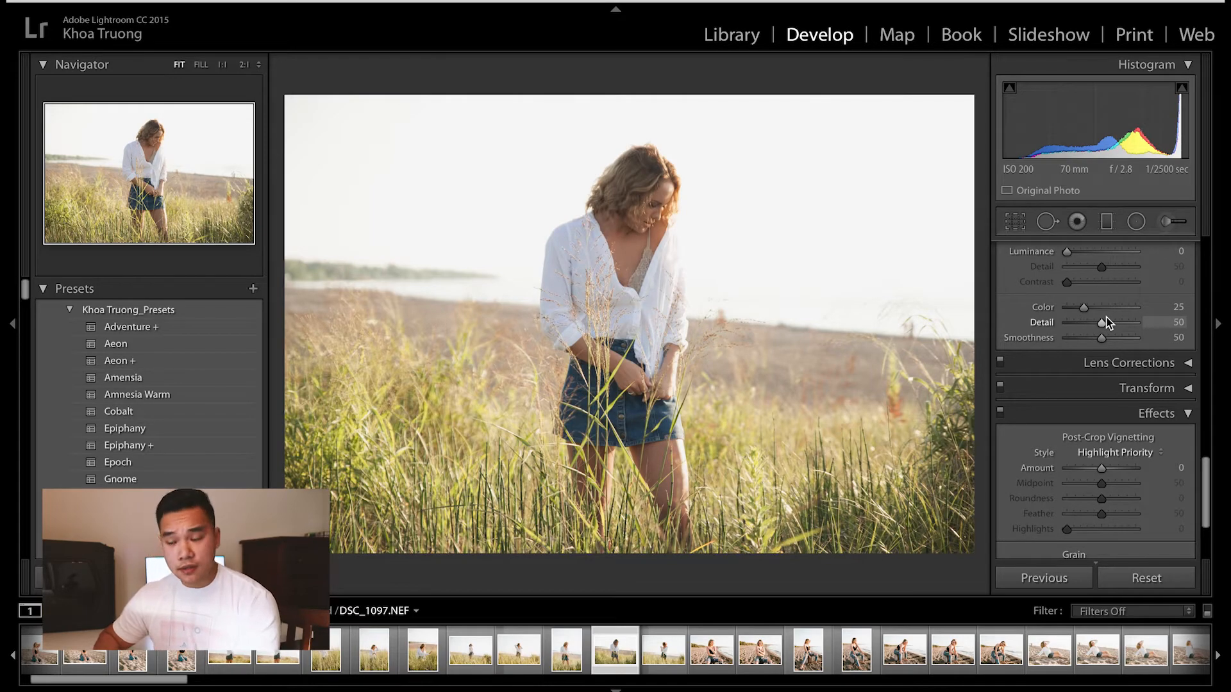
{"action": "scroll", "coordinate": [1107, 322], "scroll_direction": "down", "scroll_amount": 3}
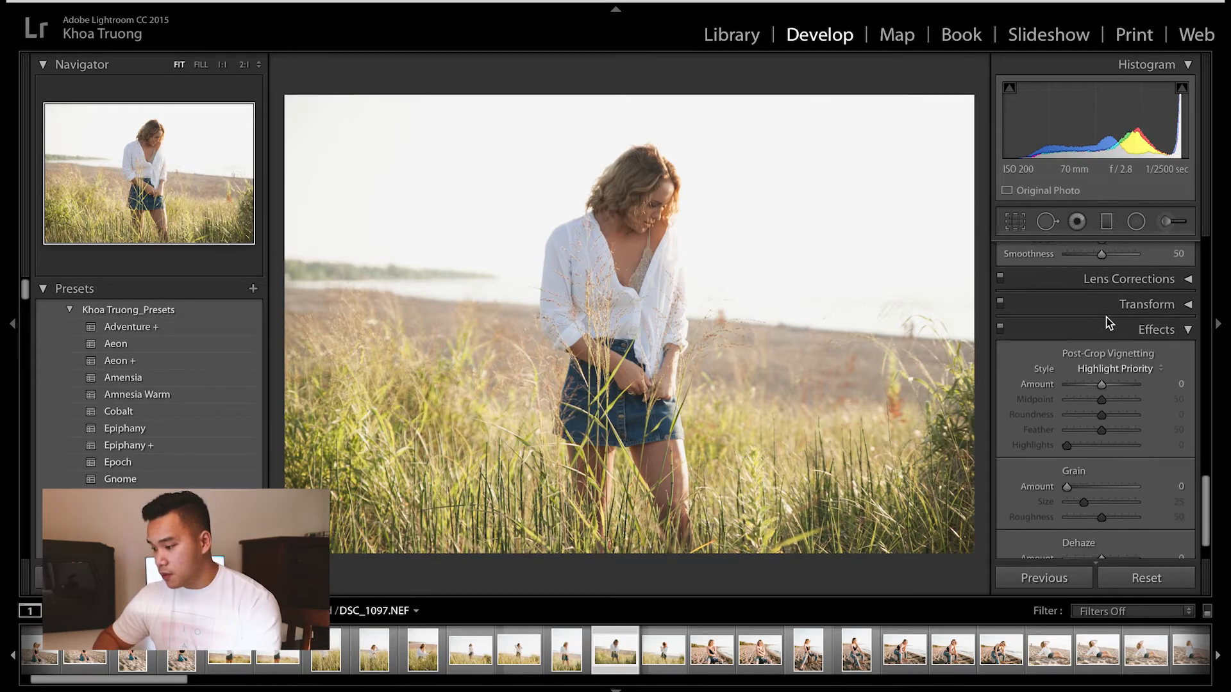
{"action": "left_click", "coordinate": [1091, 486]}
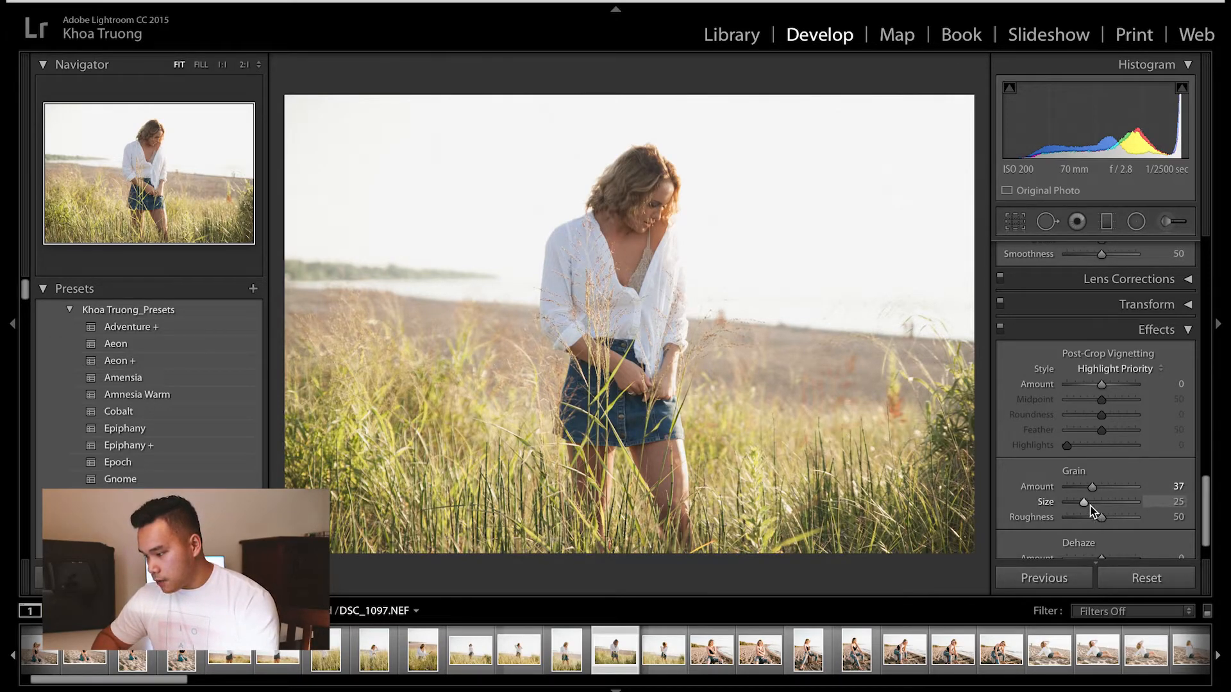
{"action": "left_click_drag", "start_coordinate": [1086, 505], "coordinate": [1105, 521]}
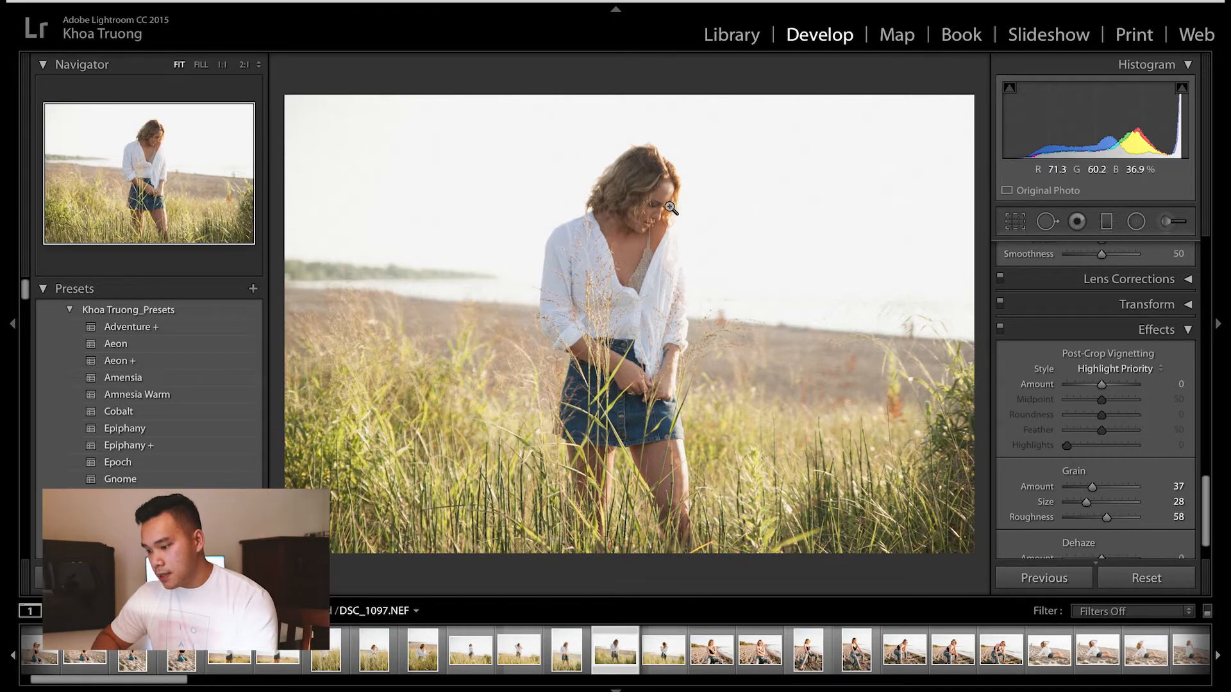
Inspect the grain on the woman at 1:1, try Roughness 92, and reset the grain Roughness to 50
{"action": "left_click", "coordinate": [633, 213]}
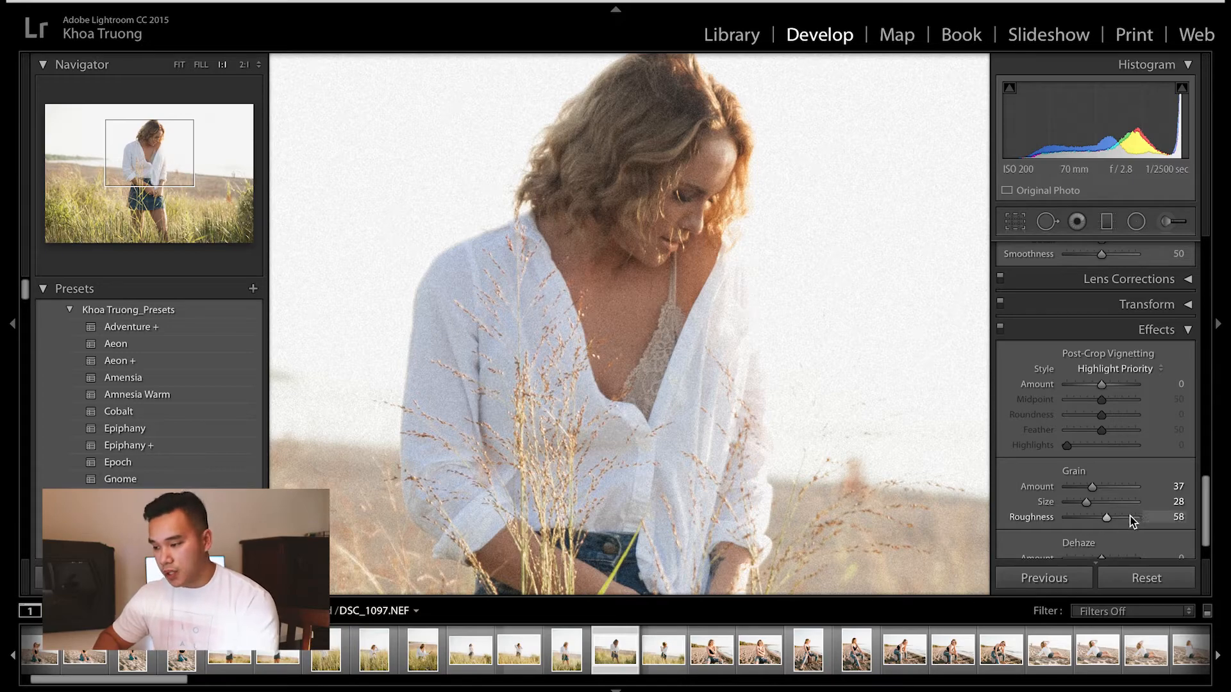
{"action": "left_click_drag", "start_coordinate": [1106, 517], "coordinate": [1130, 517]}
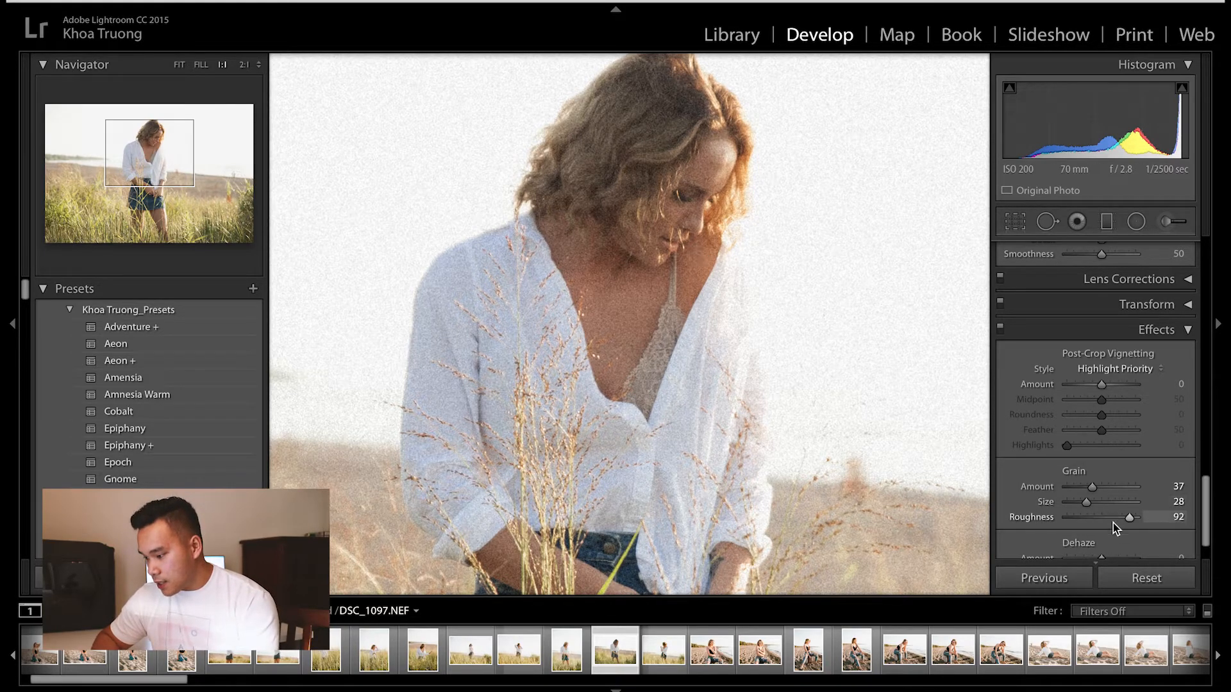
{"action": "double_click", "coordinate": [1099, 517]}
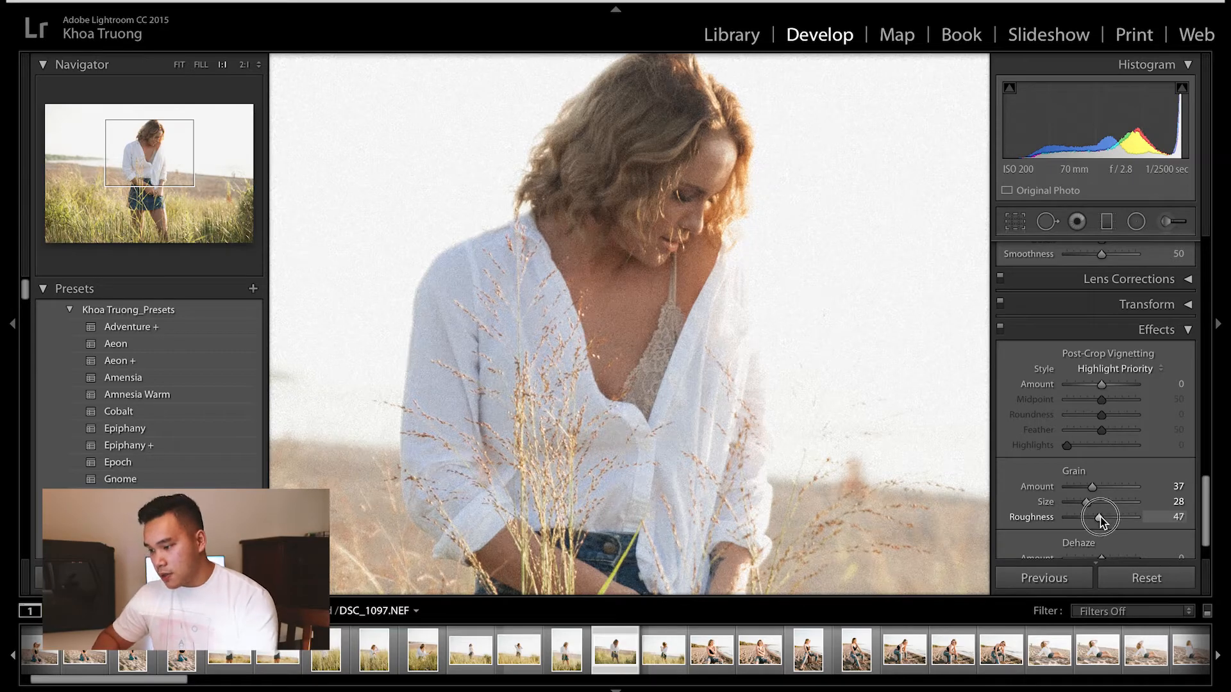
{"action": "left_click", "coordinate": [508, 214]}
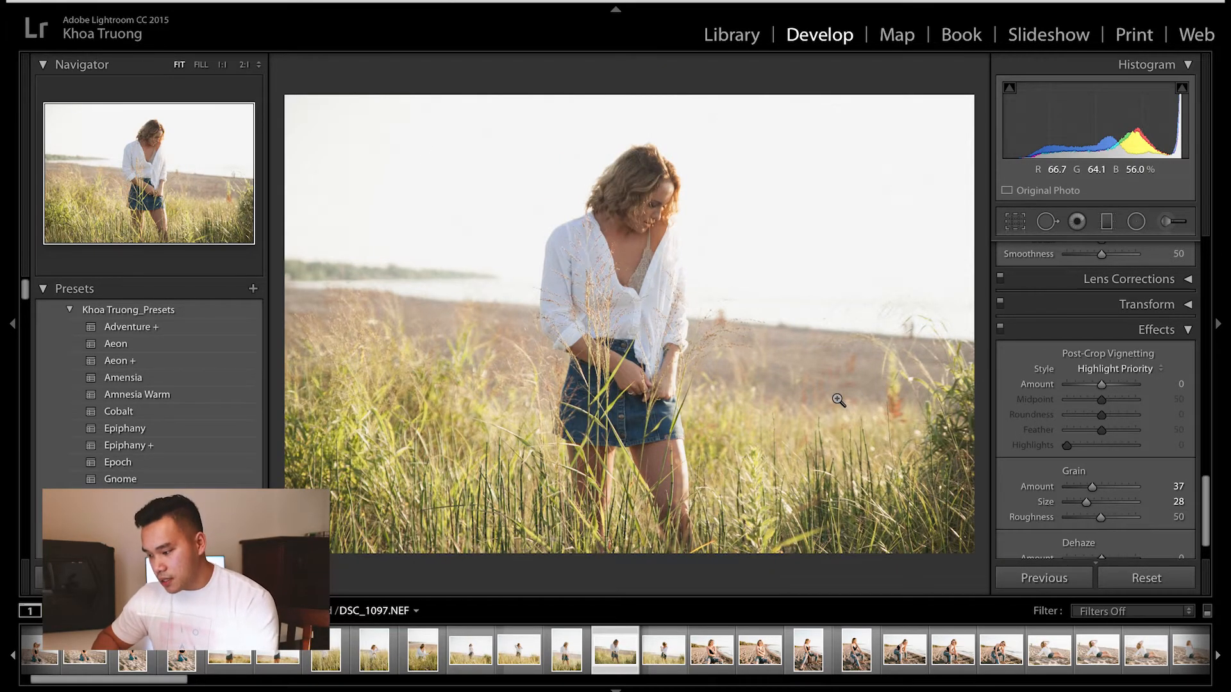
Brighten and refine the tones by setting Highlights to +79, Shadows to +30, Contrast to +10 and Blacks to +16
{"action": "scroll", "coordinate": [1058, 388], "scroll_direction": "up", "scroll_amount": 8}
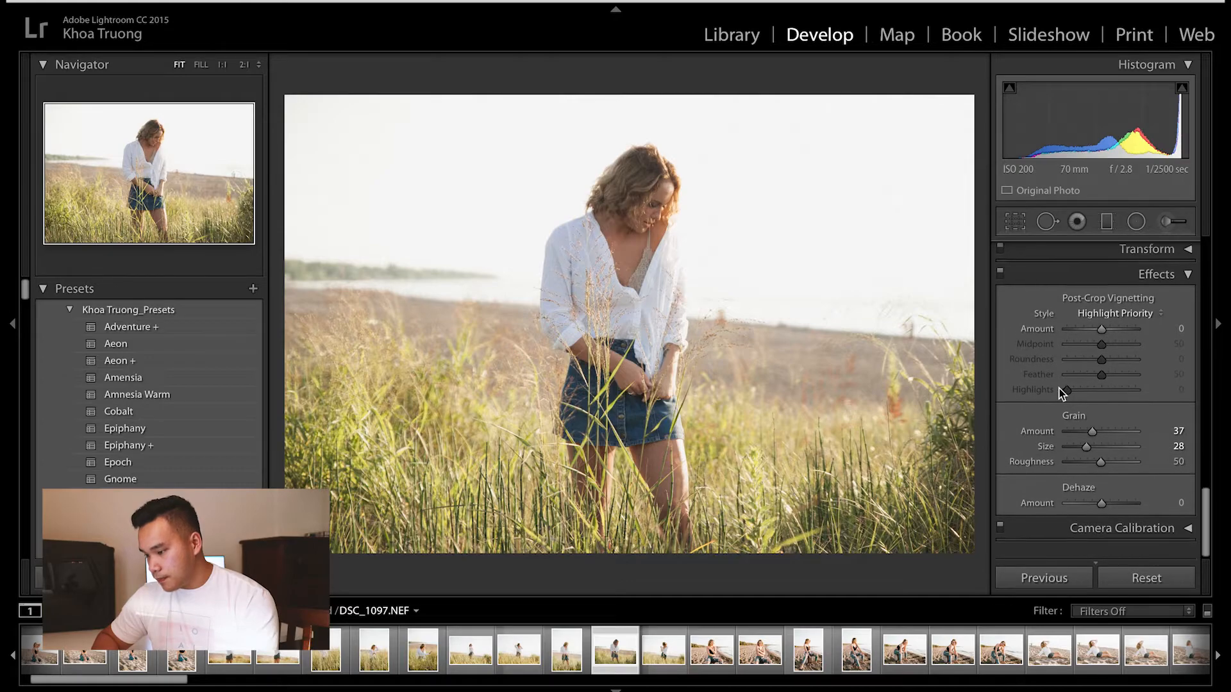
{"action": "scroll", "coordinate": [1059, 389], "scroll_direction": "up", "scroll_amount": 10}
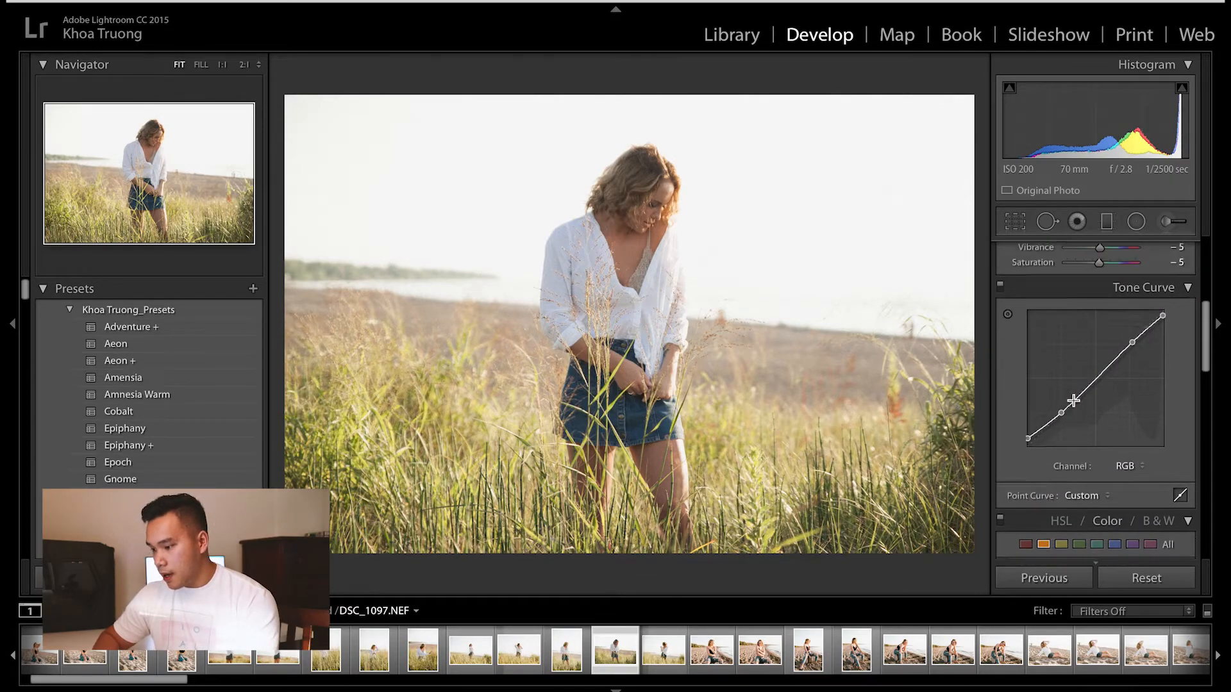
{"action": "scroll", "coordinate": [1074, 400], "scroll_direction": "up", "scroll_amount": 1}
{"action": "left_click_drag", "start_coordinate": [1120, 424], "coordinate": [1126, 434]}
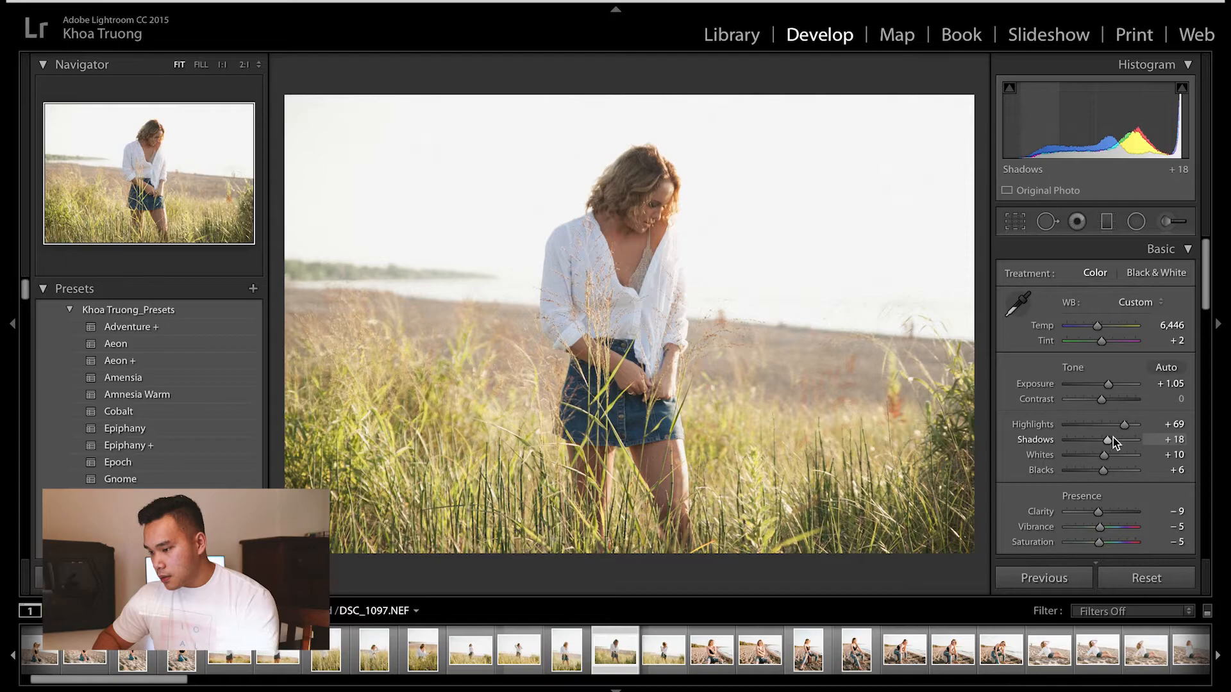
{"action": "left_click_drag", "start_coordinate": [1110, 439], "coordinate": [1128, 428]}
{"action": "left_click", "coordinate": [1107, 384]}
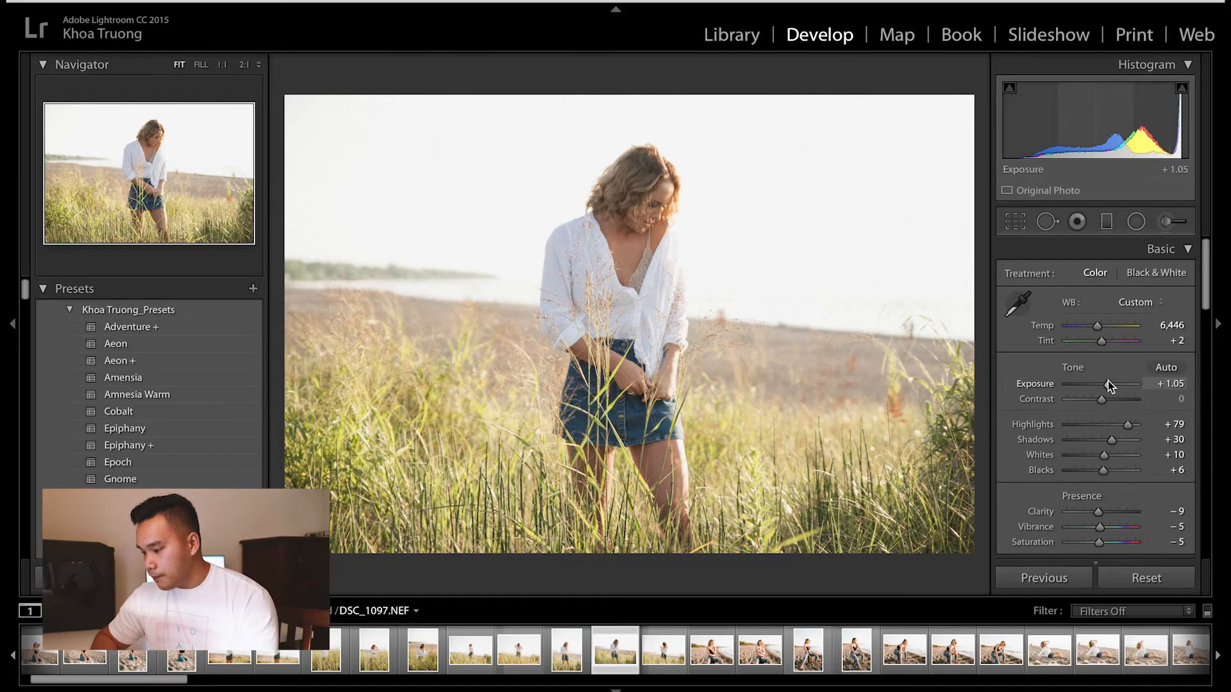
{"action": "left_click_drag", "start_coordinate": [1108, 381], "coordinate": [1109, 422]}
{"action": "scroll", "coordinate": [1098, 455], "scroll_direction": "down", "scroll_amount": 2}
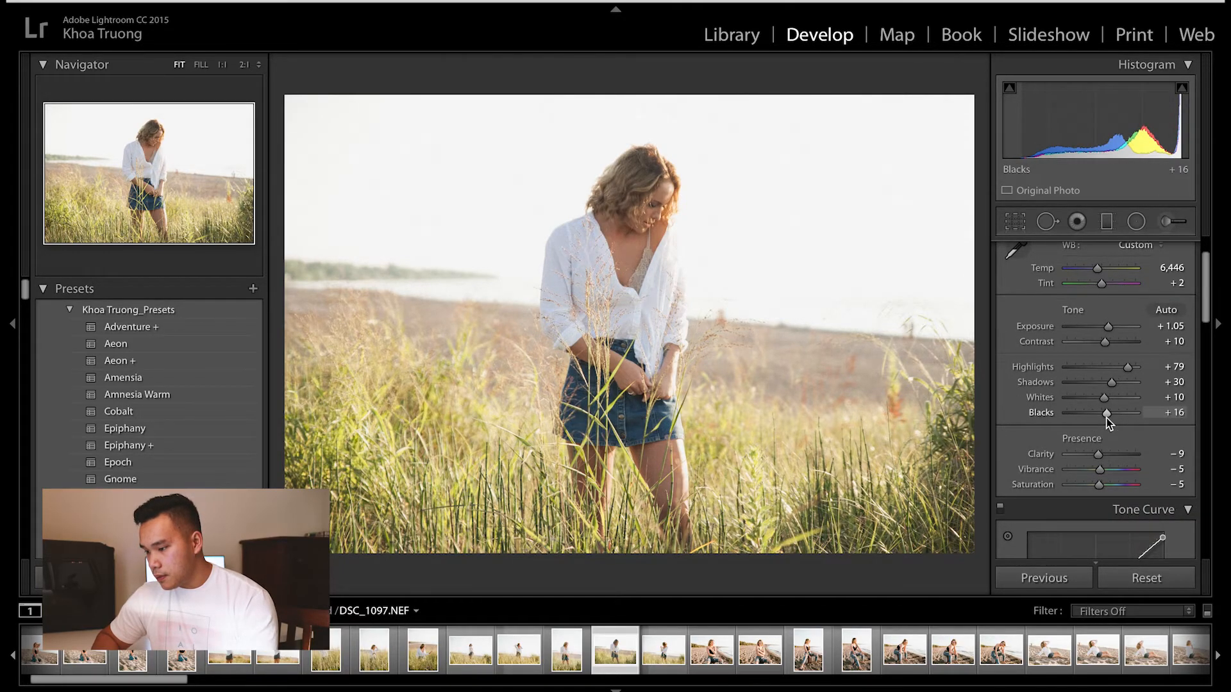
Compare the edit with the before version and review the HSL hue values of all colors
{"action": "key", "text": "backslash"}
{"action": "key", "text": "backslash"}
{"action": "key", "text": "backslash"}
{"action": "key", "text": "backslash"}
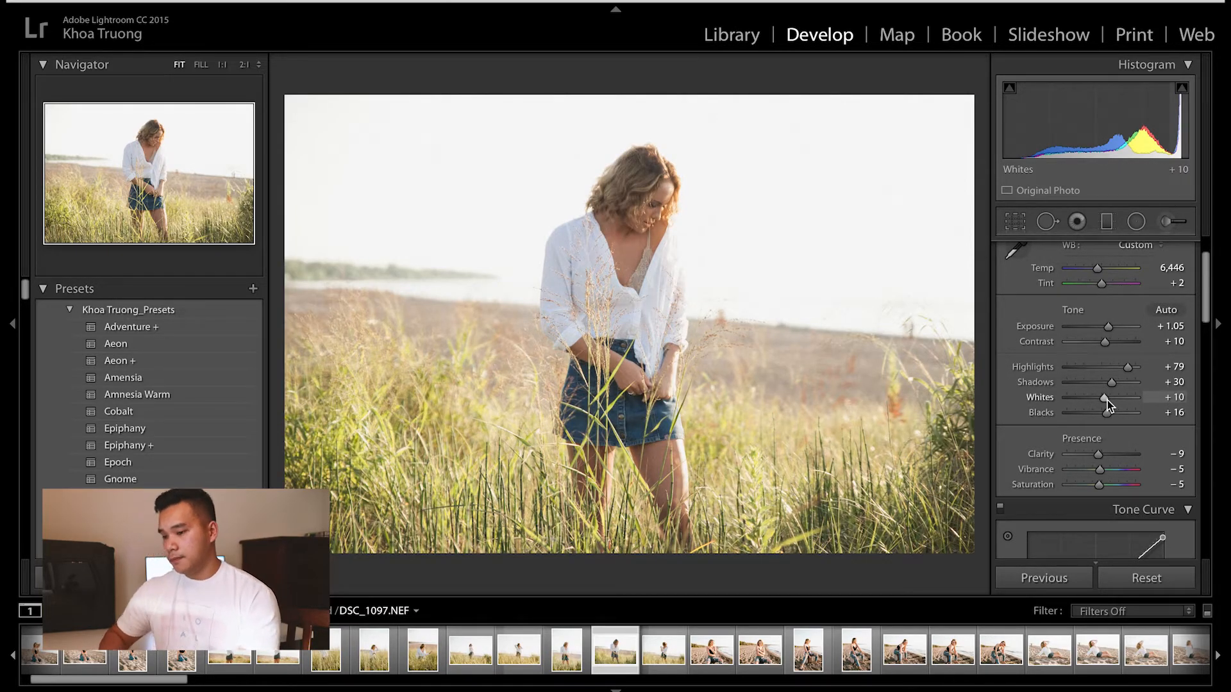
{"action": "scroll", "coordinate": [1106, 400], "scroll_direction": "down", "scroll_amount": 3}
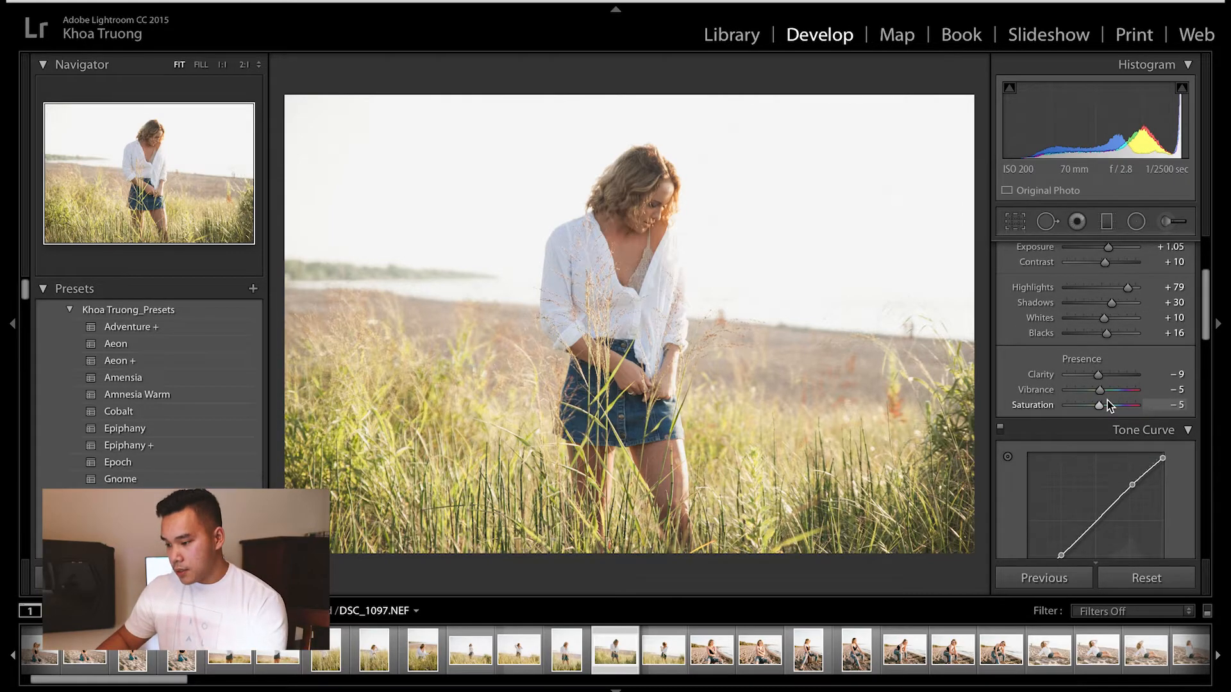
{"action": "scroll", "coordinate": [1107, 400], "scroll_direction": "down", "scroll_amount": 5}
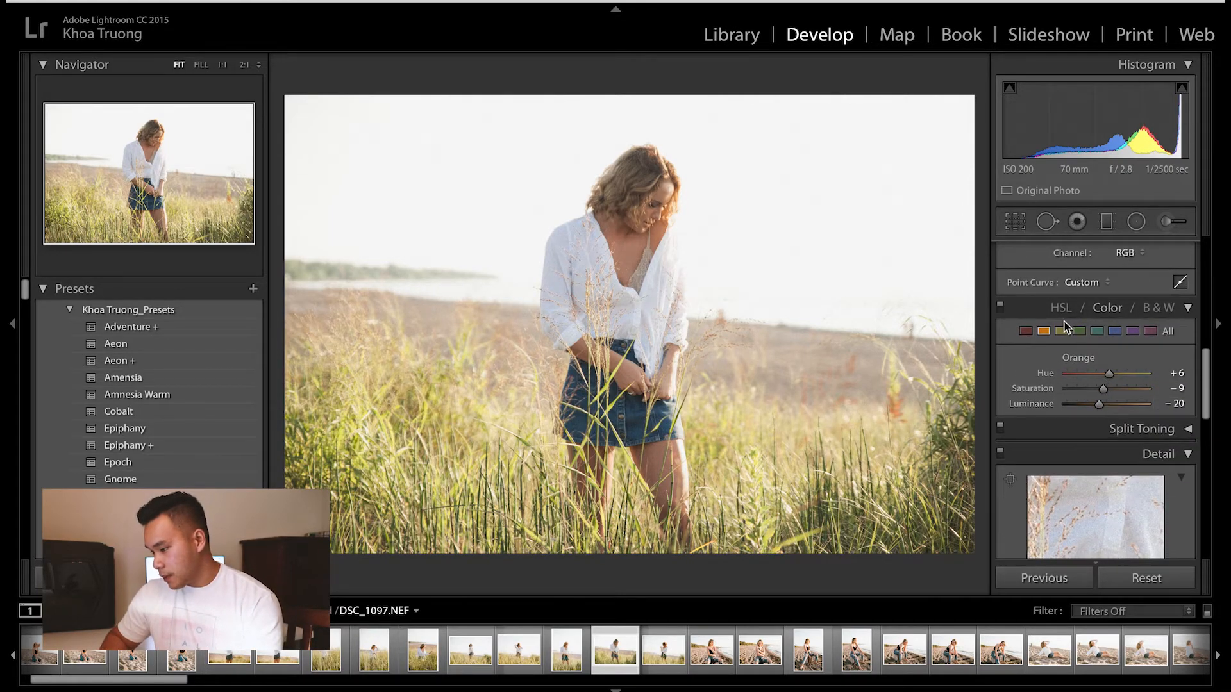
{"action": "left_click", "coordinate": [1059, 309]}
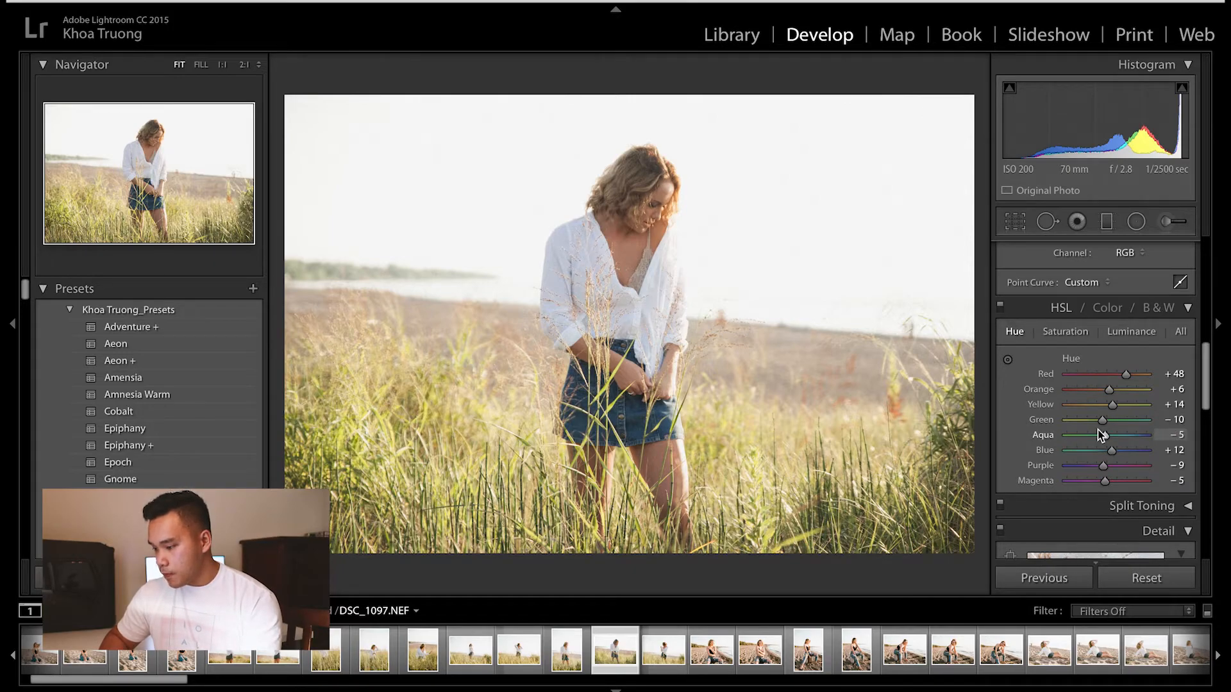
{"action": "scroll", "coordinate": [1097, 429], "scroll_direction": "down", "scroll_amount": 2}
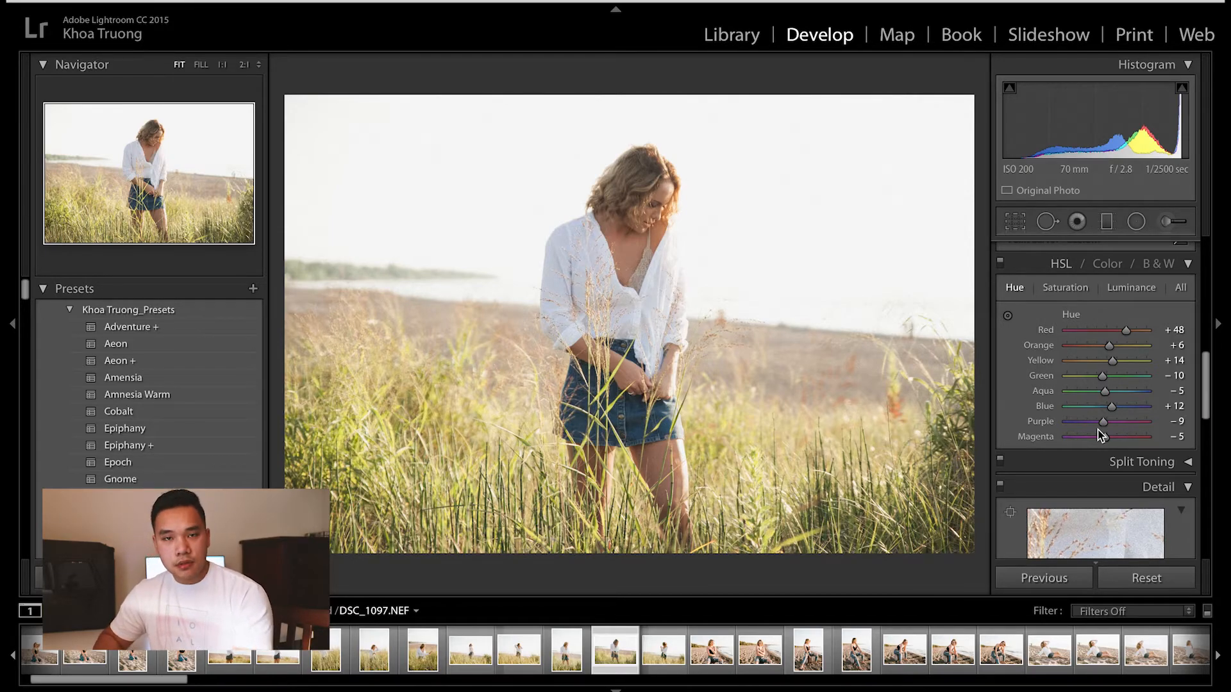
Warm the white balance further by setting Temp to 6,817
{"action": "scroll", "coordinate": [1097, 430], "scroll_direction": "up", "scroll_amount": 15}
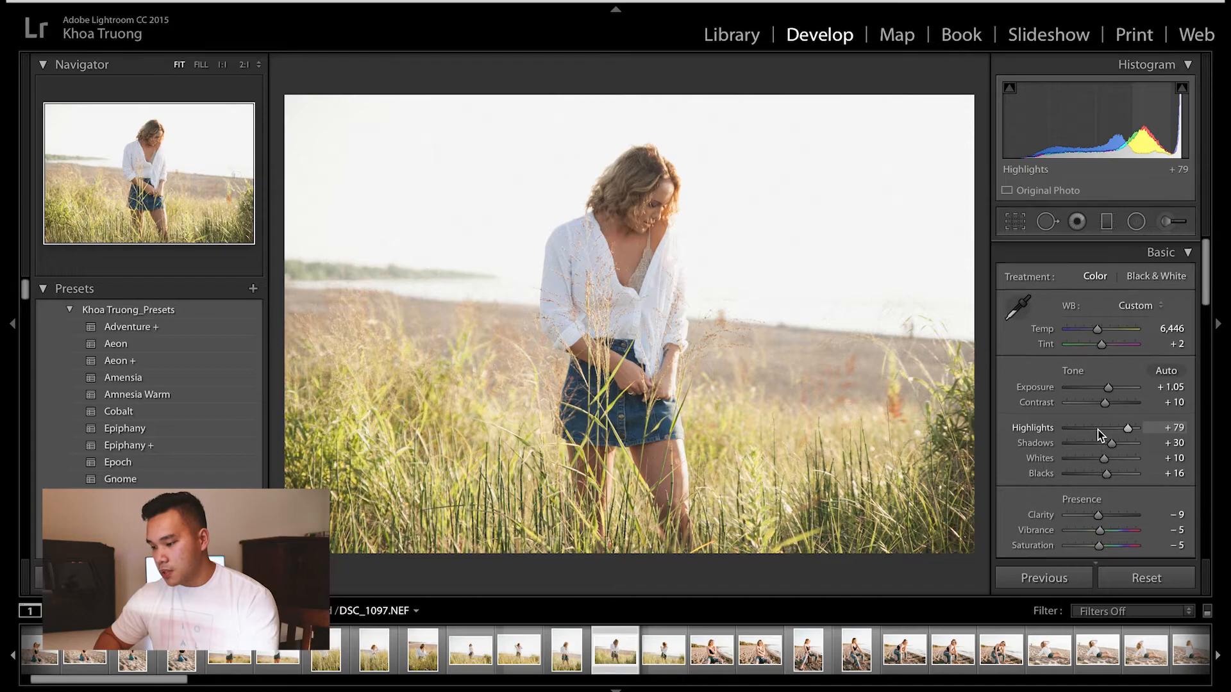
{"action": "left_click", "coordinate": [1099, 328]}
{"action": "left_click_drag", "start_coordinate": [1099, 328], "coordinate": [1101, 331]}
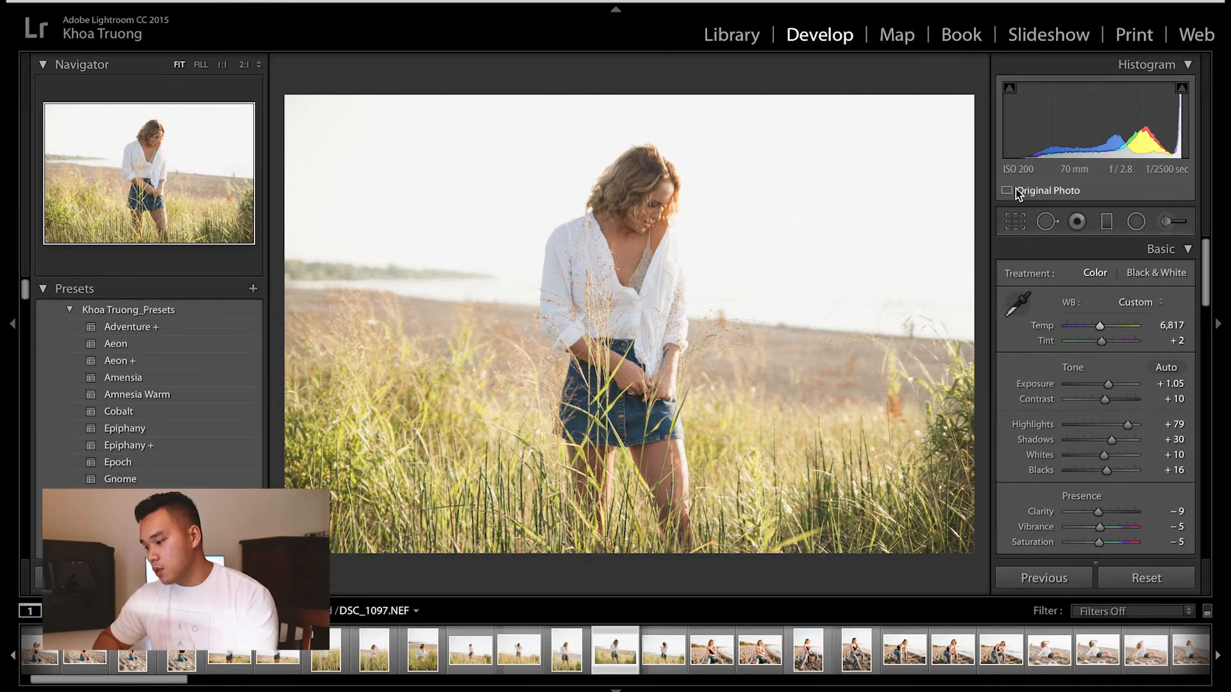
Nudge the crop slightly at the photo's lower corner, apply it, and compare the result with the before version
{"action": "left_click", "coordinate": [1016, 222]}
{"action": "left_click_drag", "start_coordinate": [966, 557], "coordinate": [968, 558]}
{"action": "key", "text": "Return"}
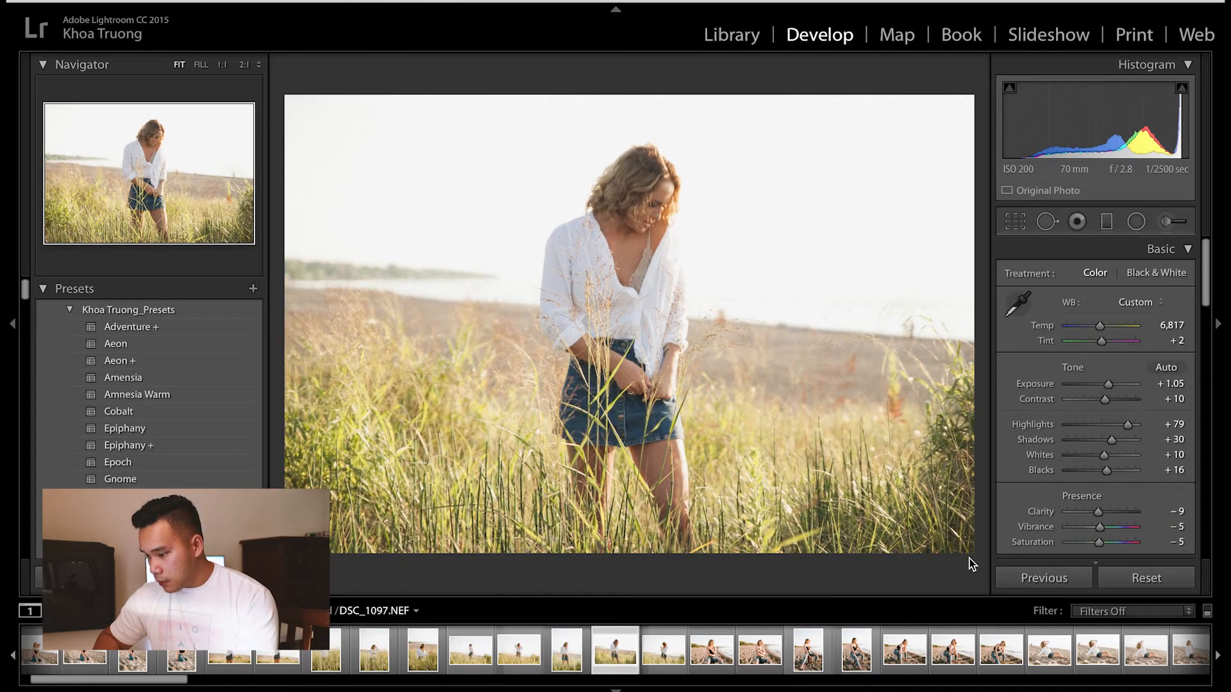
{"action": "key", "text": "backslash"}
{"action": "key", "text": "backslash"}
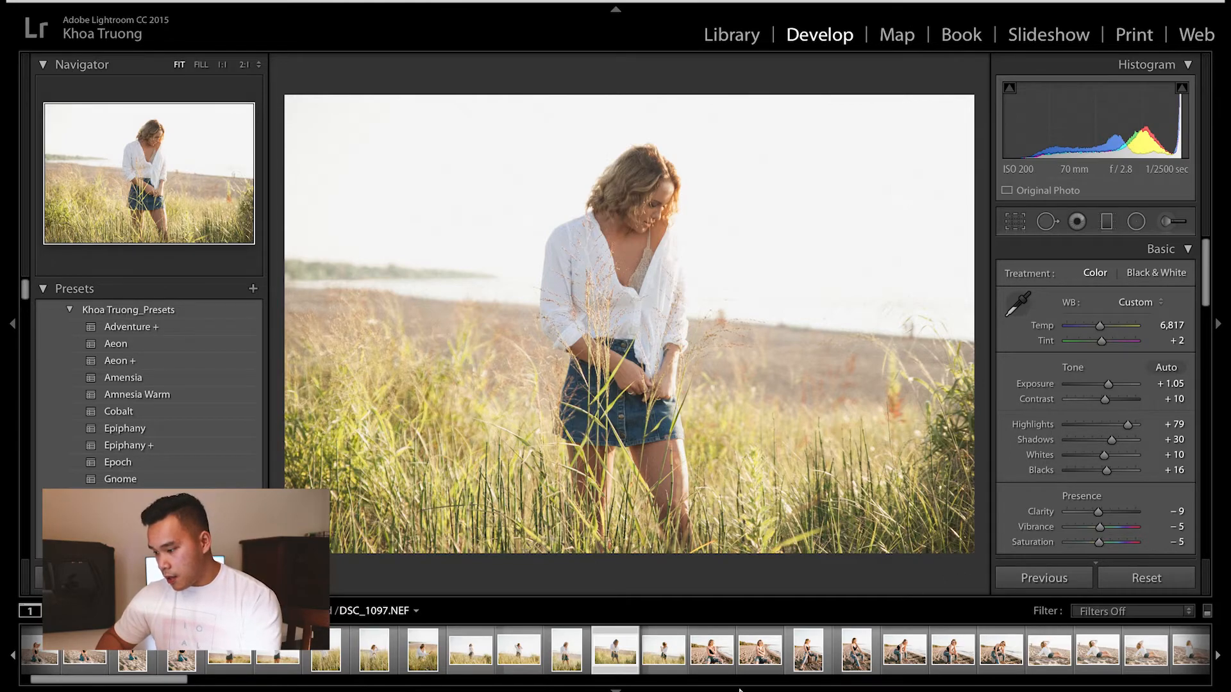
{"action": "scroll", "coordinate": [1108, 326], "scroll_direction": "down", "scroll_amount": 4}
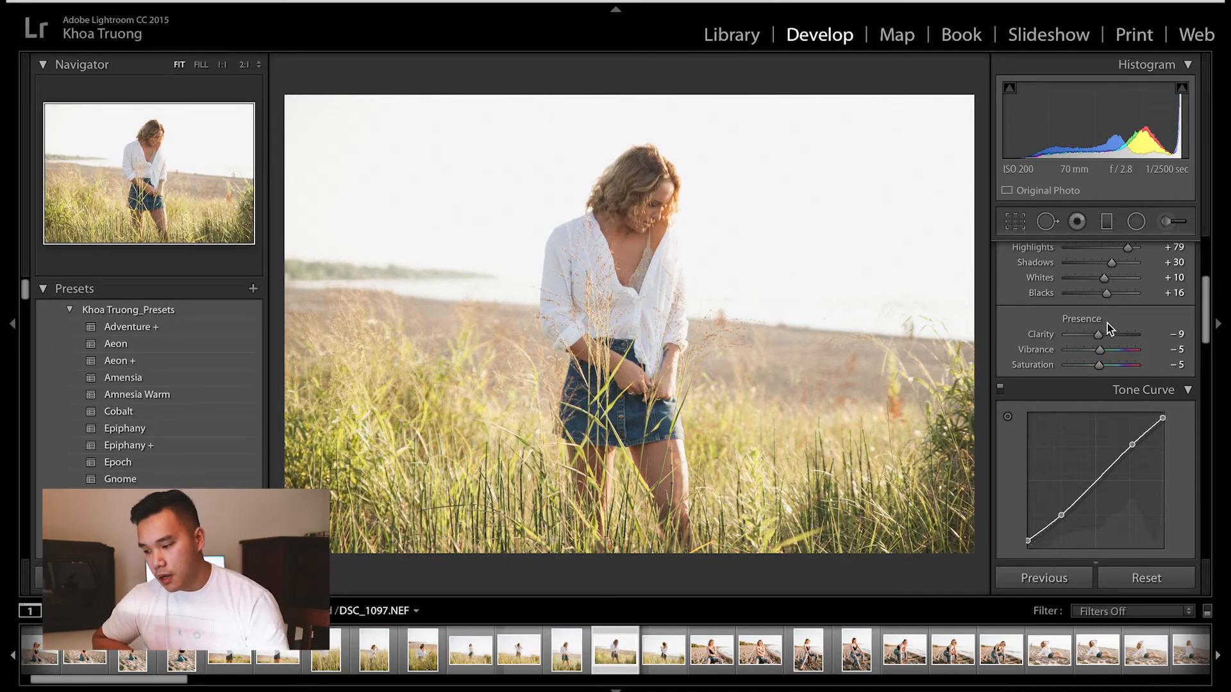
{"action": "right_click", "coordinate": [623, 654]}
{"action": "mouse_move", "coordinate": [708, 506]}
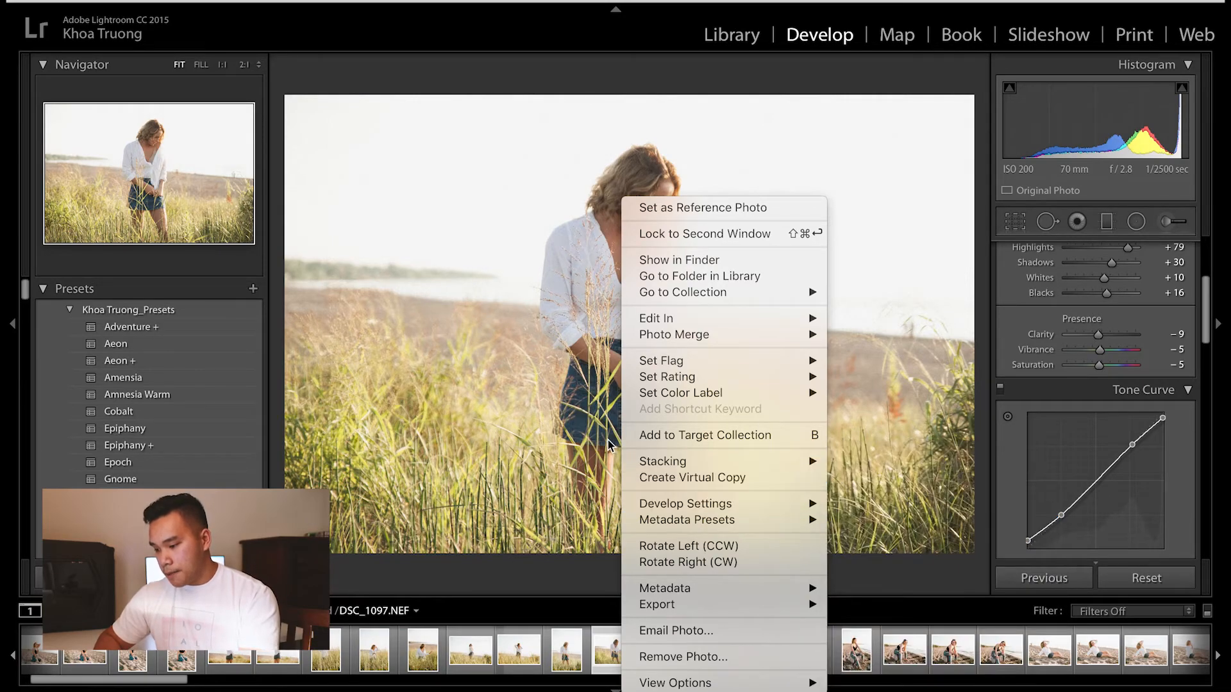
{"action": "left_click", "coordinate": [536, 426]}
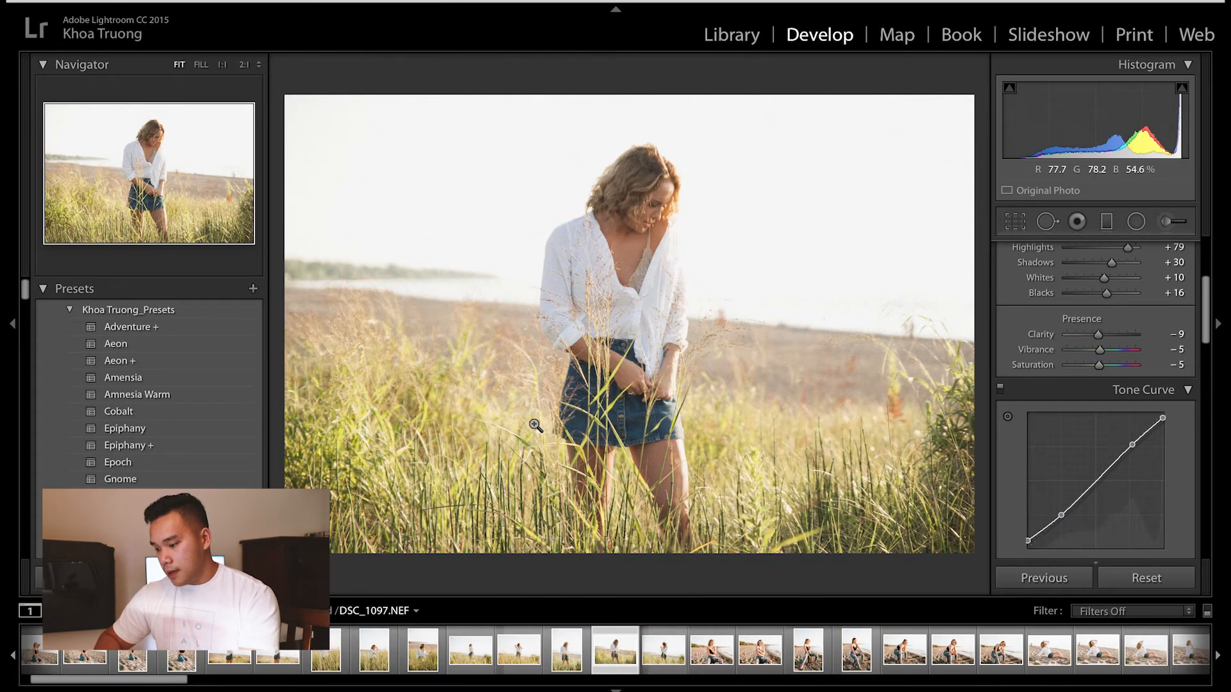